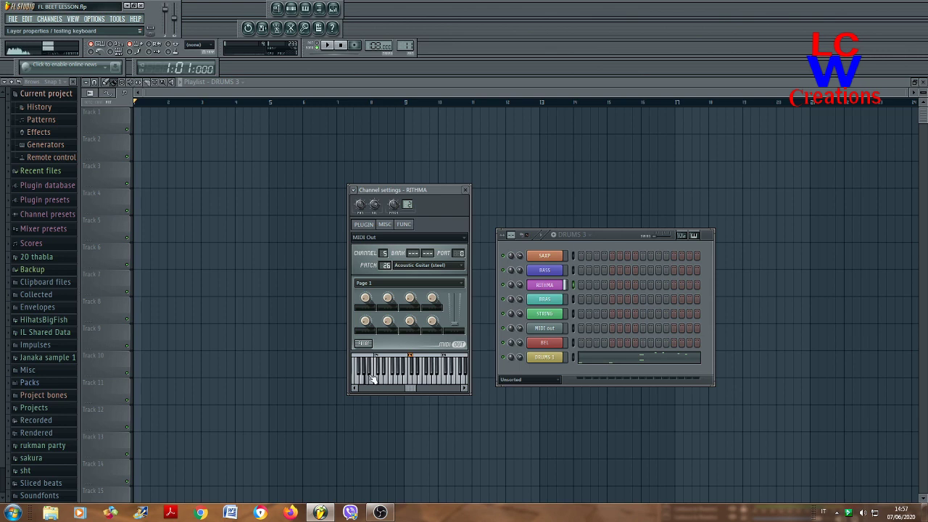
- Audition the BEL channel's Vibraphone sound on its preview keyboard and close the channel settings
click(545, 345)
drag(444, 379, 365, 377)
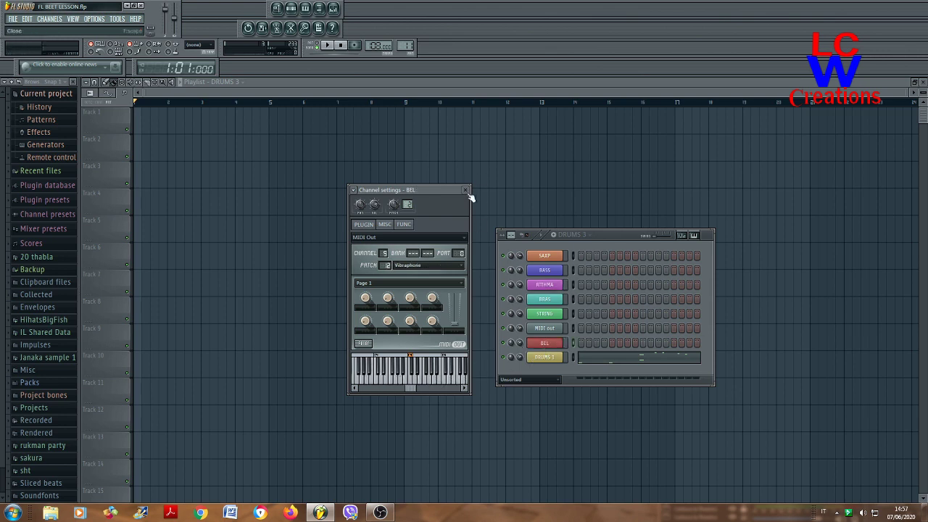
click(465, 191)
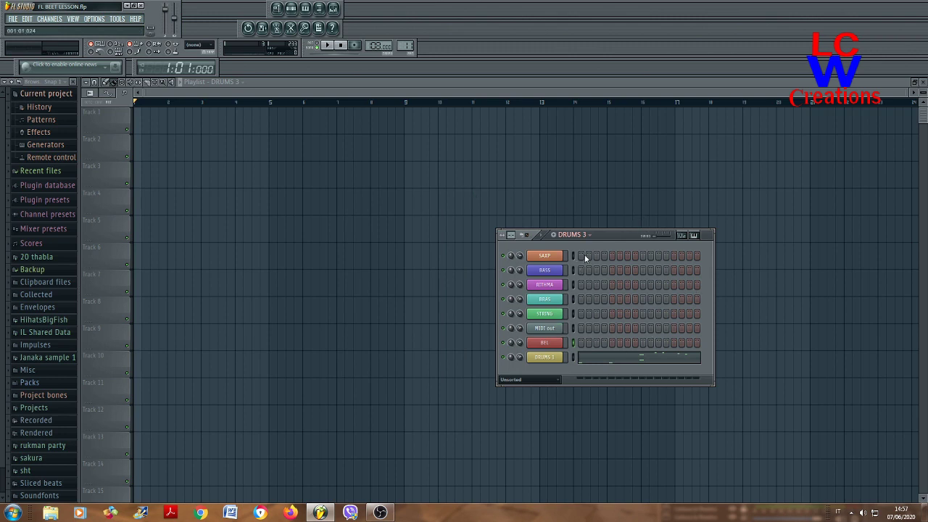
- Go through the project's patterns and make DRUMS1 the active pattern
key(KP_Add)
key(KP_Add)
key(KP_Add)
key(KP_Add)
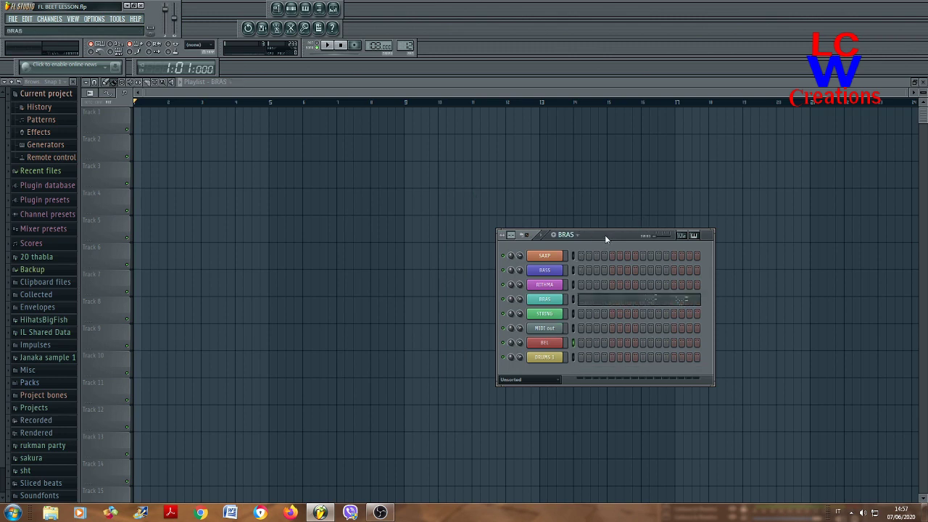
key(KP_Subtract)
key(KP_Subtract)
key(KP_Subtract)
key(KP_Subtract)
key(KP_Subtract)
key(KP_Subtract)
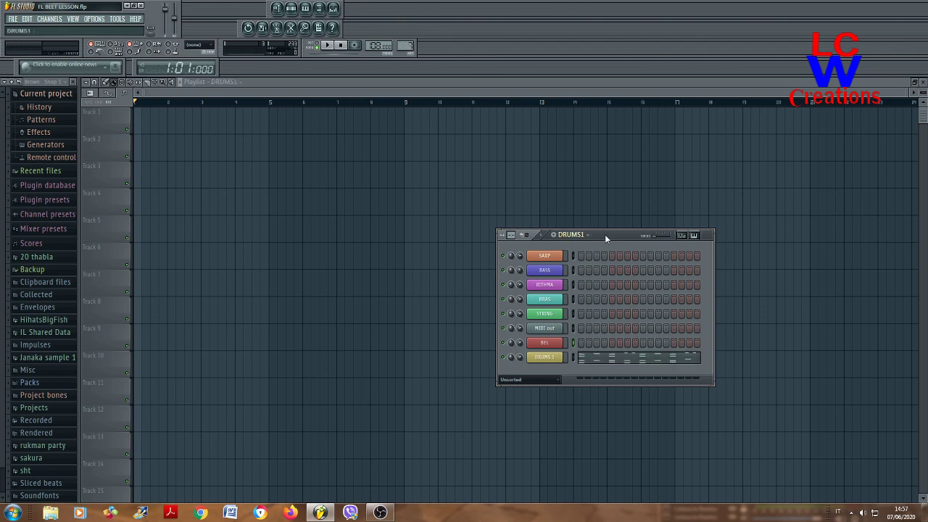
- Place a DRUMS1 clip on Track 1 of the playlist and align its start with bar 5
click(245, 125)
scroll(248, 182, up, 5)
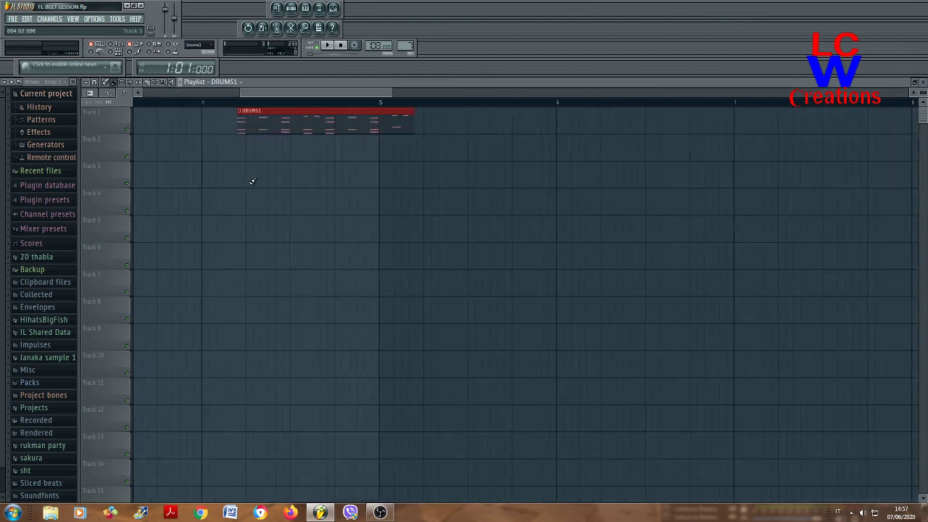
drag(267, 120, 209, 127)
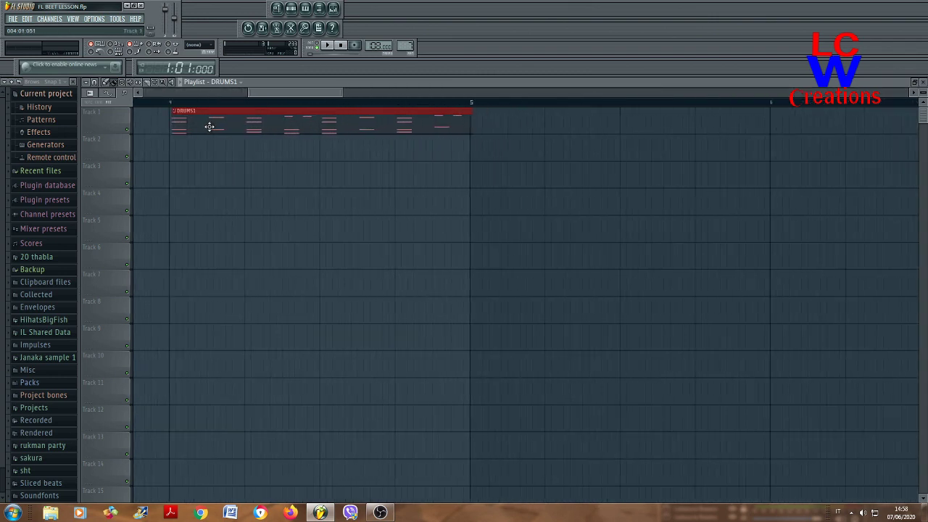
scroll(467, 142, down, 5)
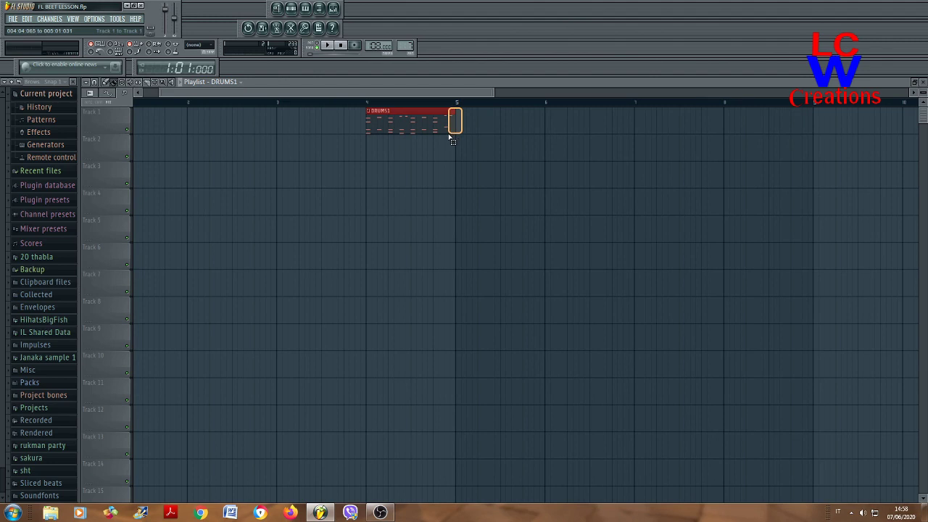
drag(440, 132, 497, 130)
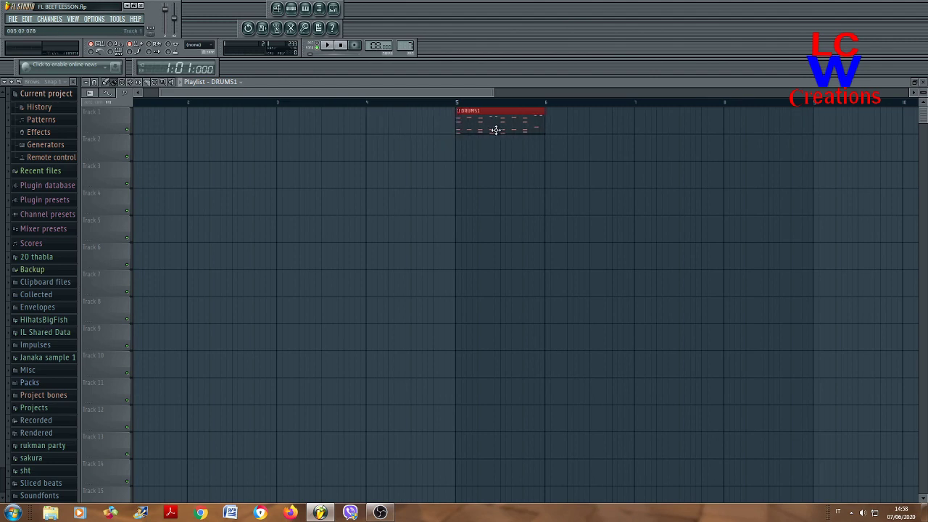
scroll(463, 181, up, 4)
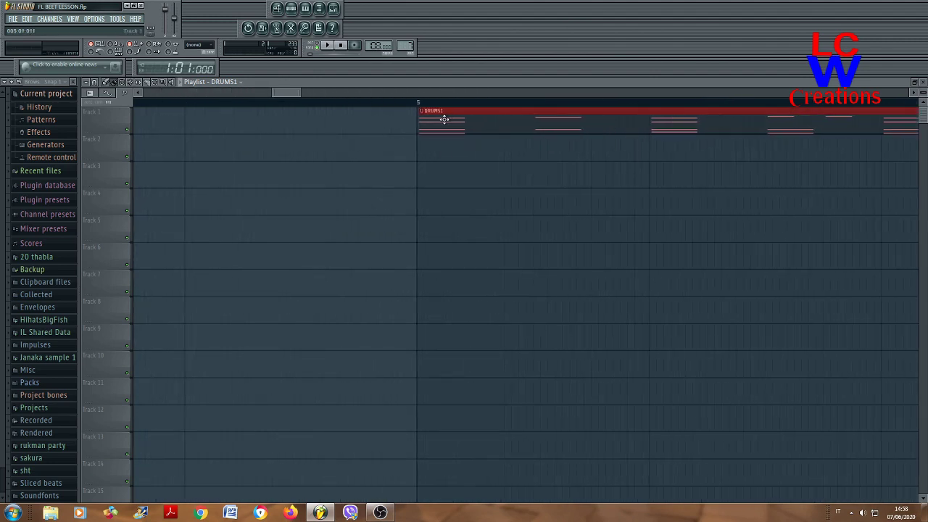
scroll(472, 181, up, 2)
scroll(507, 283, down, 5)
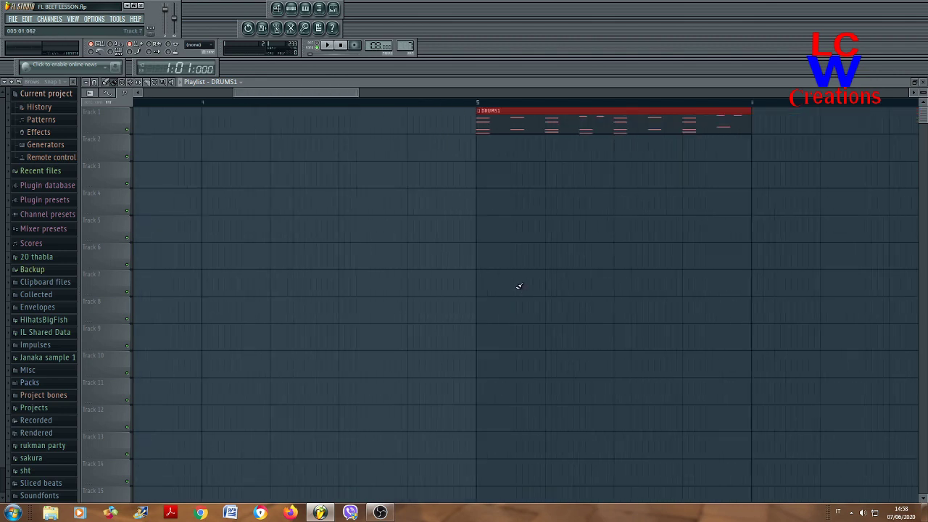
scroll(553, 260, down, 1)
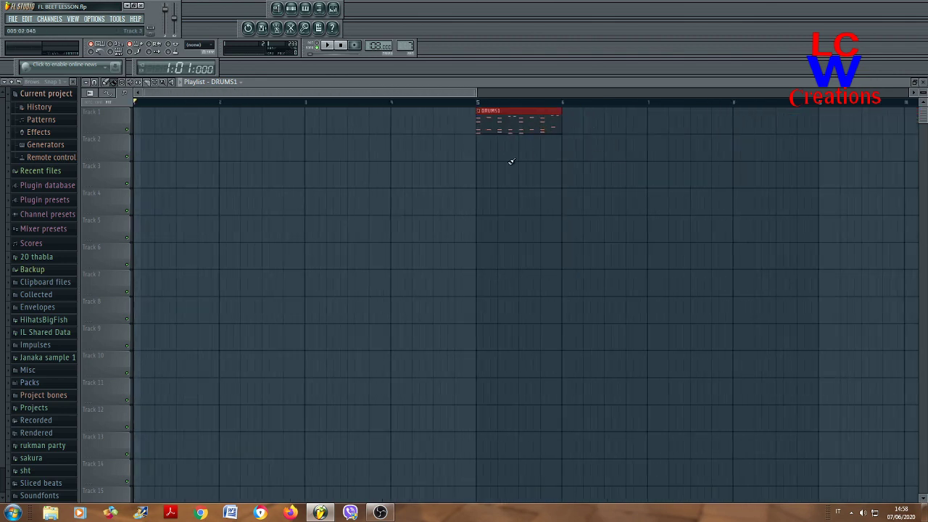
- Duplicate the DRUMS1 clip ten times back to back along Track 1, filling bars 5 through 15
key(ctrl+b)
key(ctrl+b)
key(ctrl+b)
key(ctrl+b)
key(ctrl+b)
key(ctrl+b)
key(ctrl+b)
key(ctrl+b)
key(ctrl+b)
key(ctrl+b)
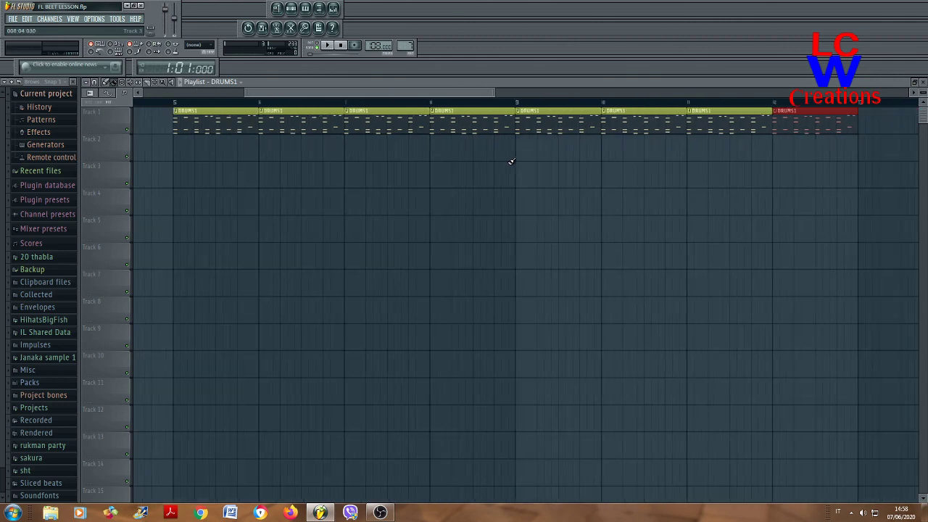
scroll(368, 311, down, 5)
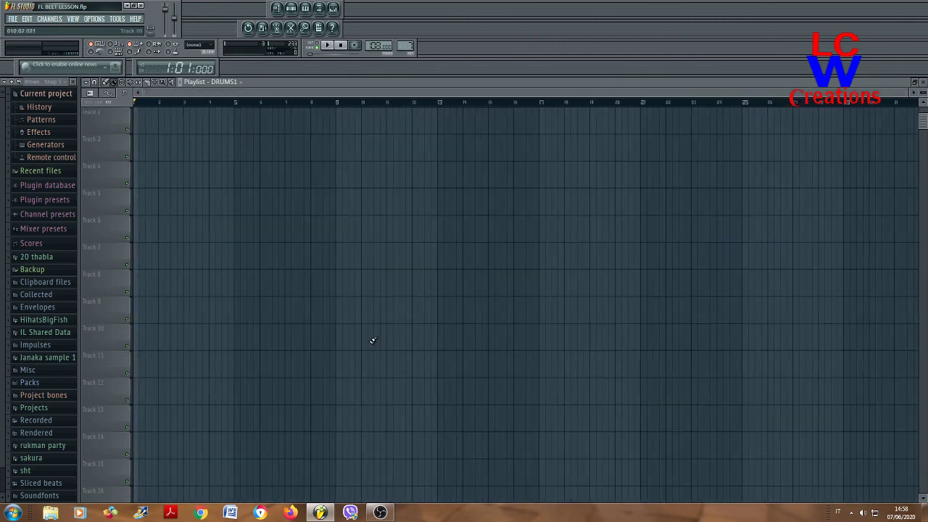
scroll(301, 301, up, 1)
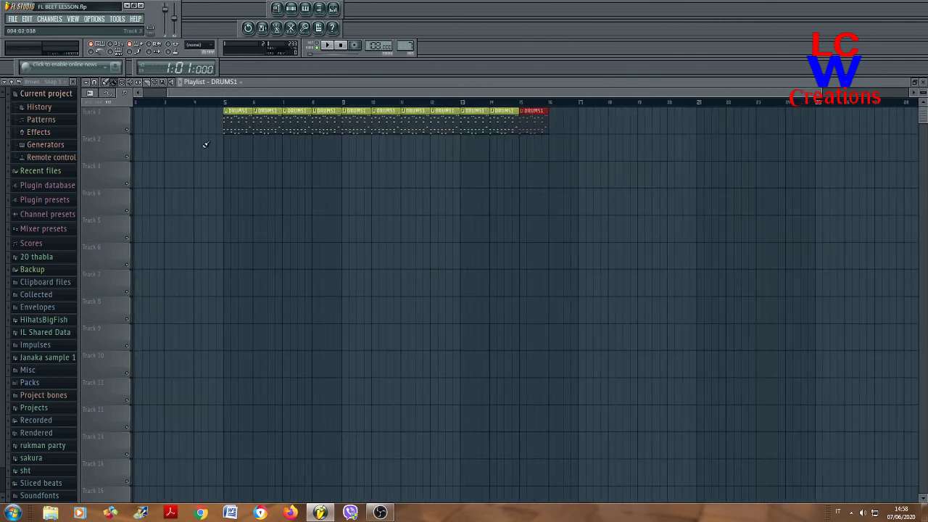
- Play the song from just before bar 5 to hear the DRUMS1 clips, and stop playback
click(217, 103)
key(space)
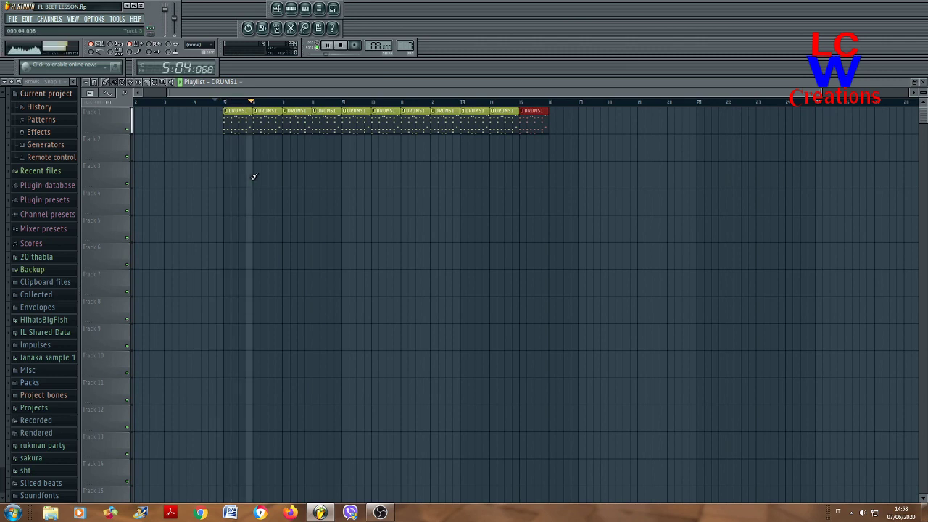
key(space)
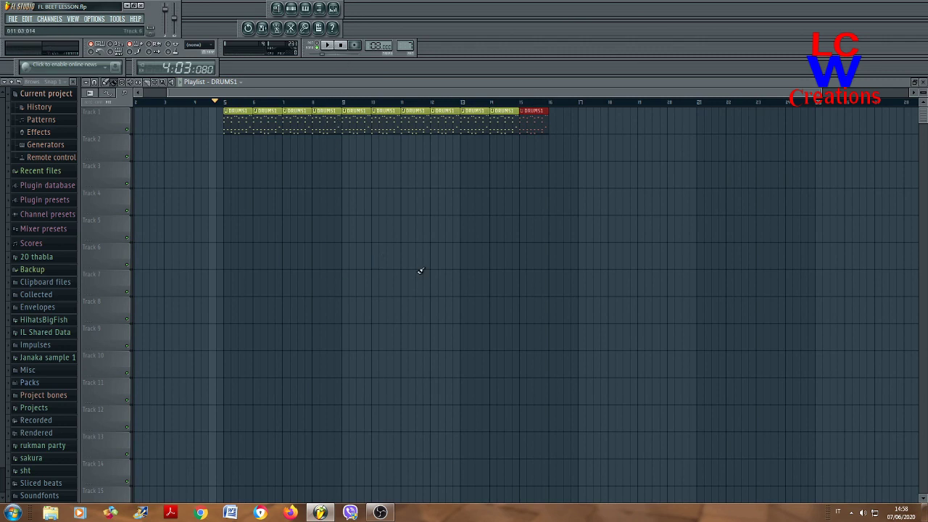
- Select the DRUMS 3 pattern and place one clip of it on Track 2, ahead of the DRUMS1 clips
click(291, 8)
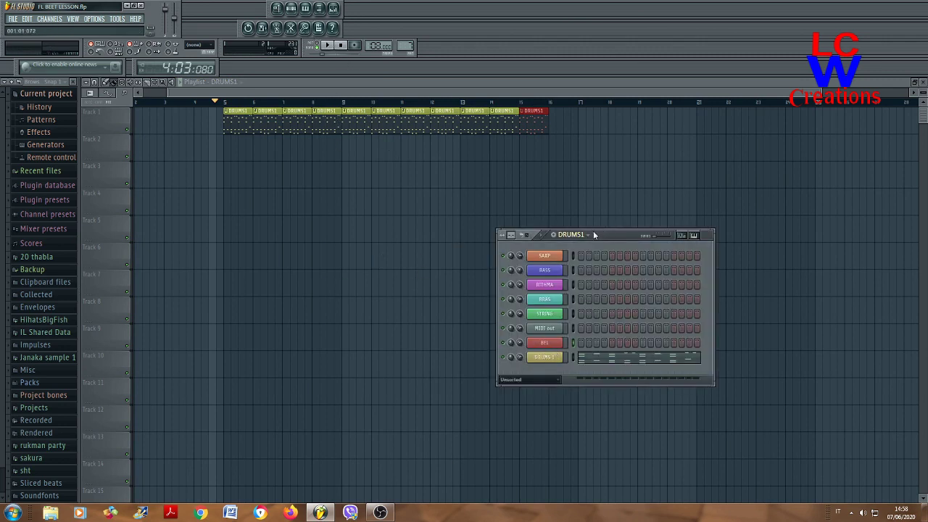
key(Right)
key(Right)
click(187, 208)
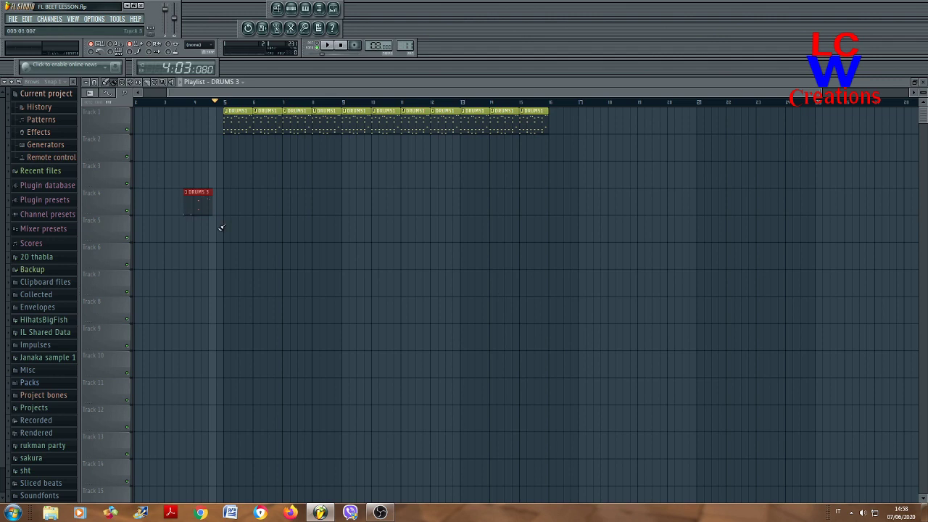
drag(196, 207, 193, 159)
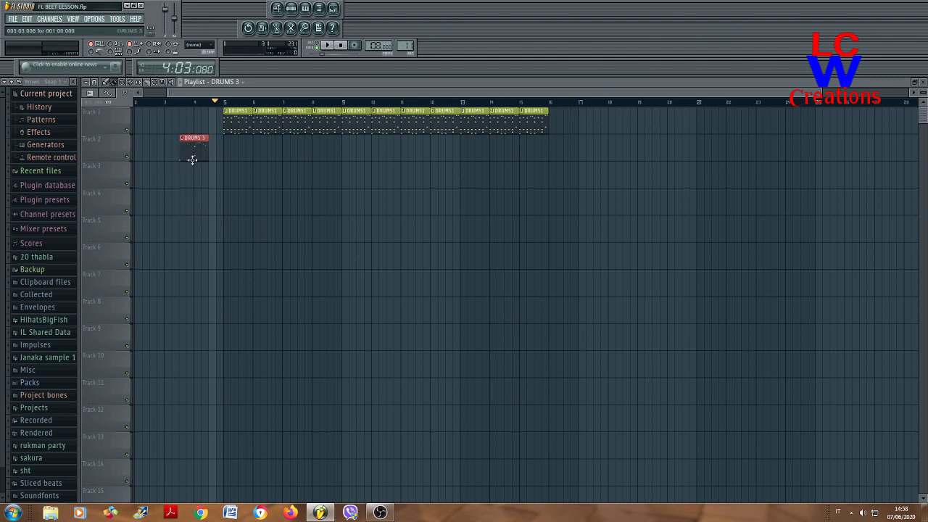
- Inspect the DRUMS 3 notes in the piano roll with the piano keyboard view, and return to the playlist
double_click(198, 156)
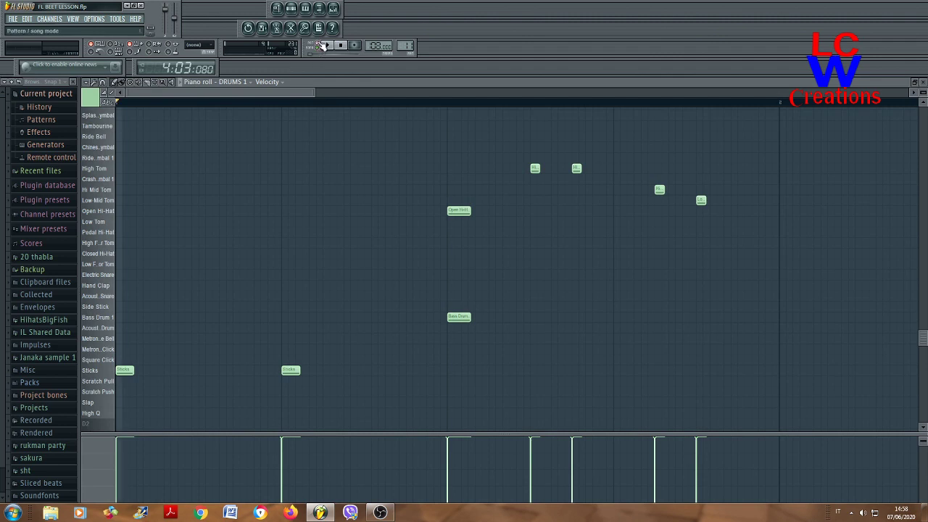
scroll(534, 196, up, 2)
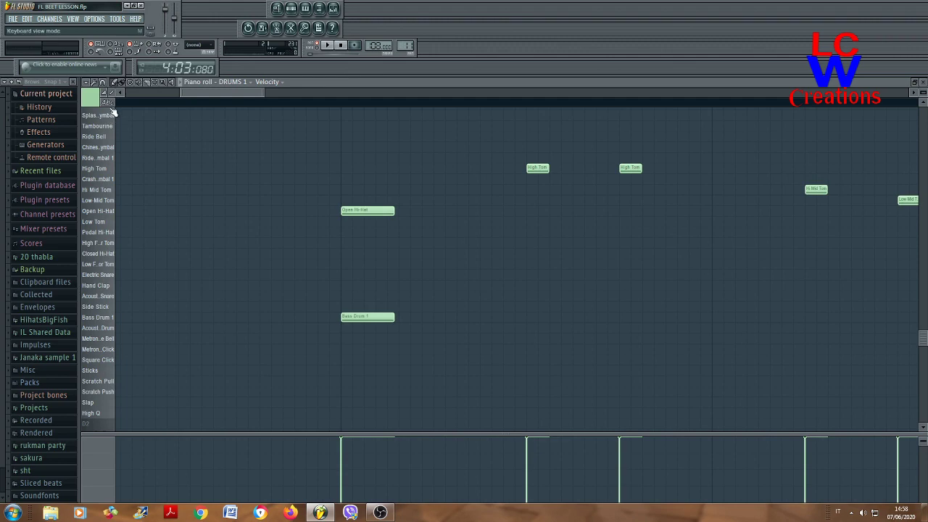
click(107, 101)
click(108, 221)
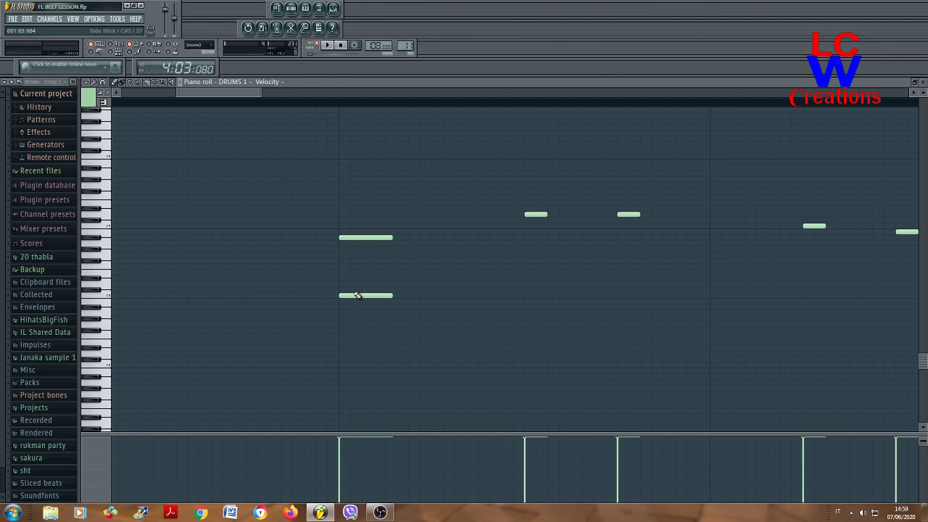
click(279, 9)
- Move the DRUMS 3 clip to Track 1 at bar 4, directly before the first DRUMS1 clip
scroll(474, 223, down, 1)
drag(211, 149, 225, 117)
scroll(232, 119, up, 8)
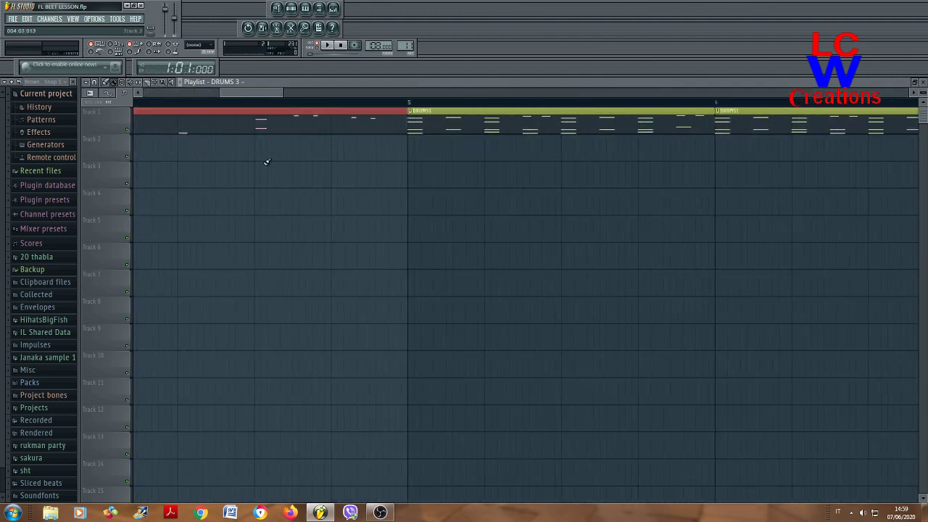
scroll(268, 159, up, 5)
click(598, 141)
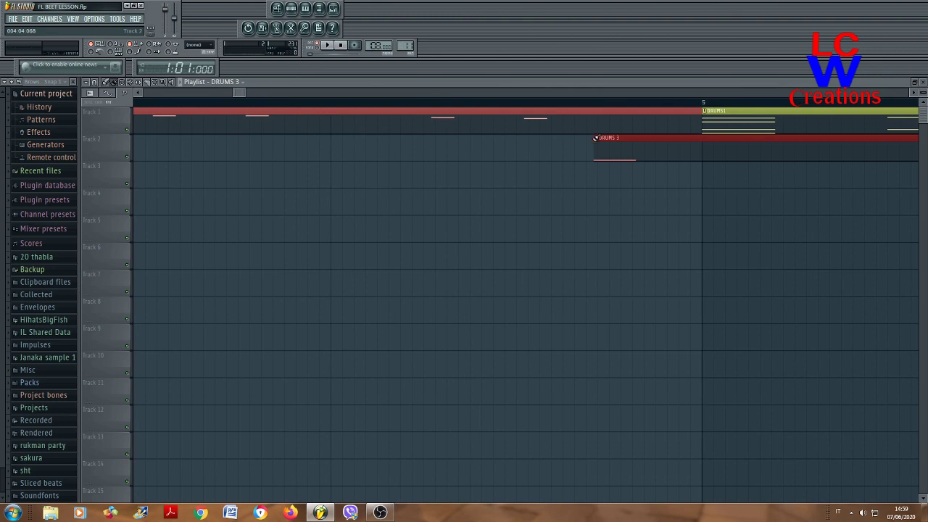
drag(619, 150, 610, 117)
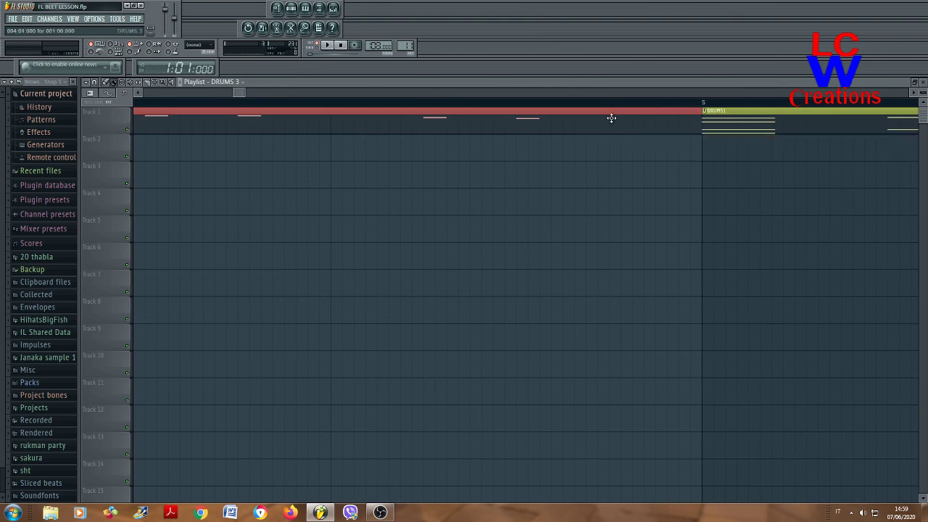
scroll(587, 279, down, 2)
scroll(587, 279, down, 4)
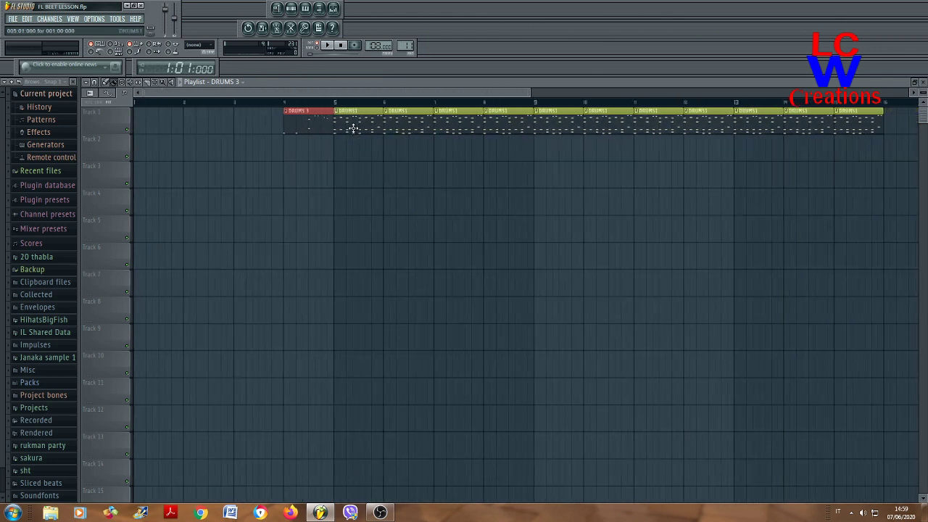
- Inspect the DRUMS1 notes in the piano roll, audition a couple of keys, and return to the playlist
double_click(352, 128)
scroll(300, 193, down, 5)
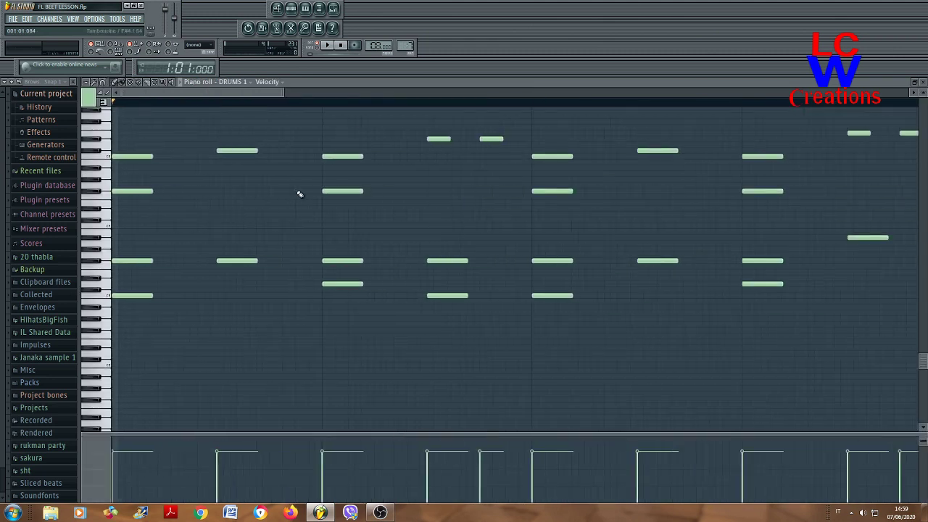
scroll(303, 200, down, 1)
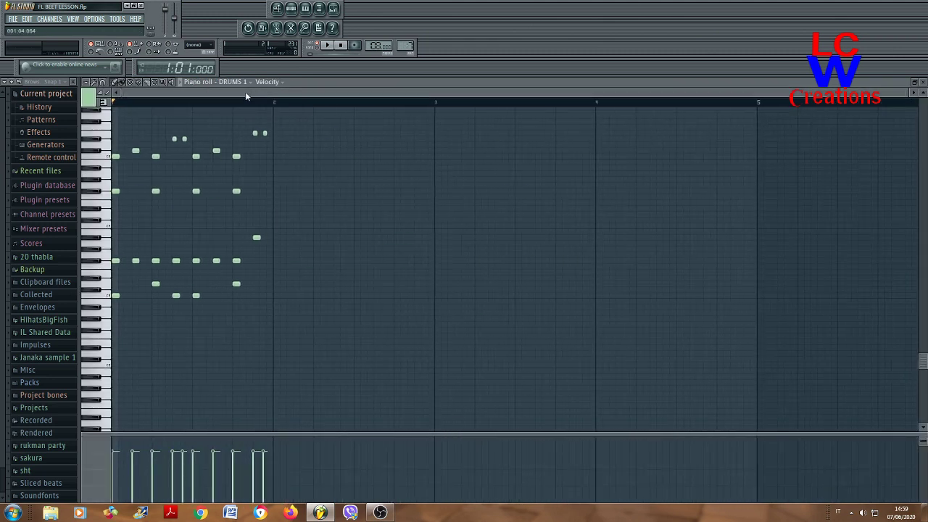
click(108, 246)
click(110, 176)
click(276, 8)
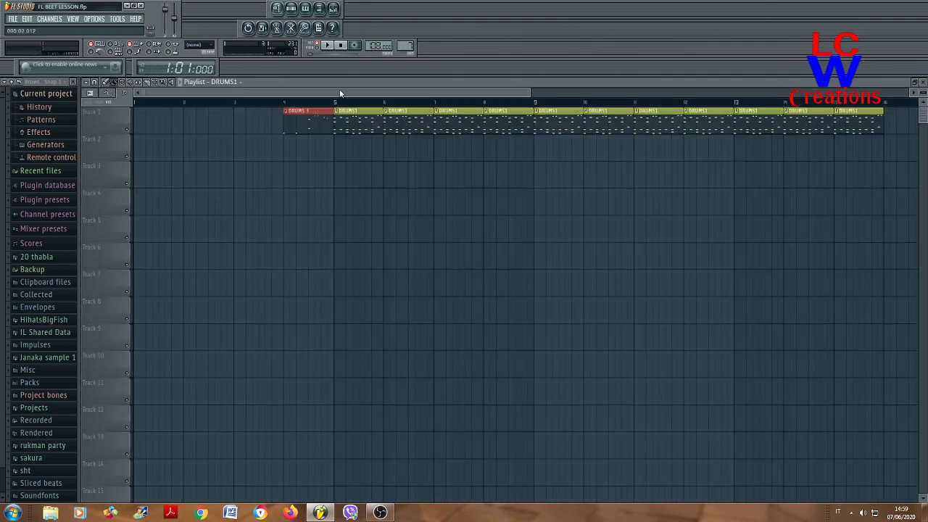
- Replace the first DRUMS1 clip at bar 5 of Track 1 with a clip of the DRUMS1 2 pattern
click(292, 8)
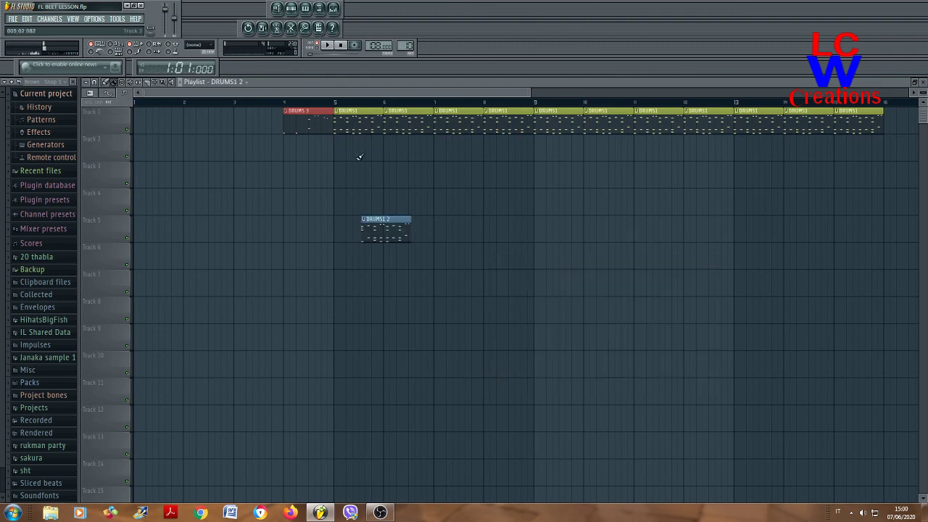
right_click(356, 121)
drag(388, 228, 362, 118)
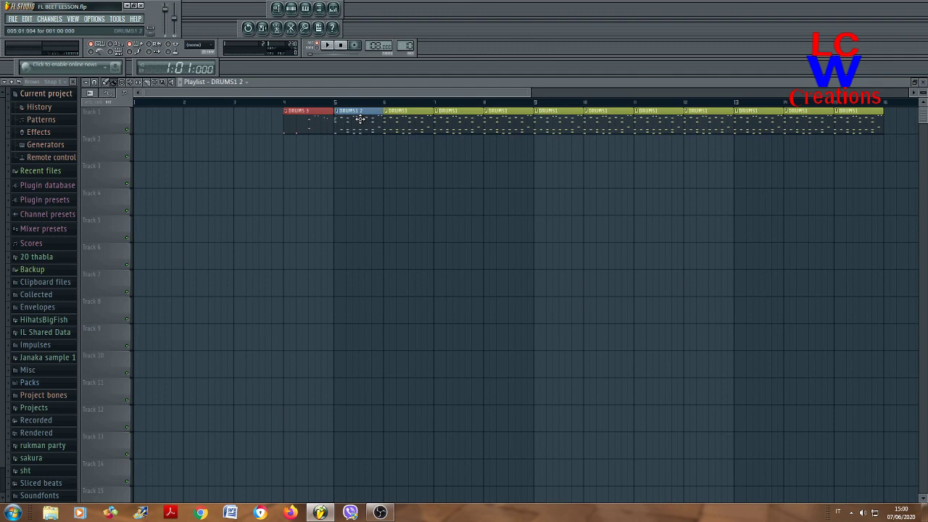
scroll(352, 206, up, 5)
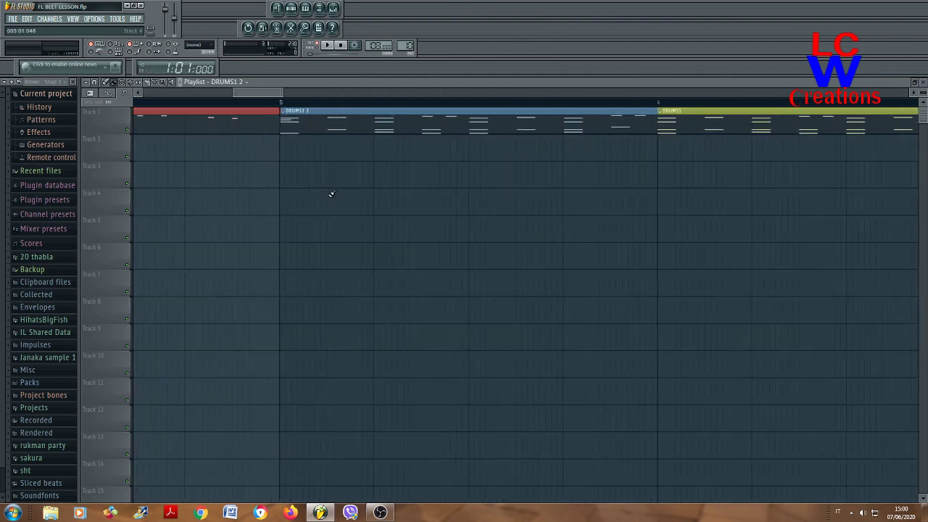
scroll(297, 185, up, 2)
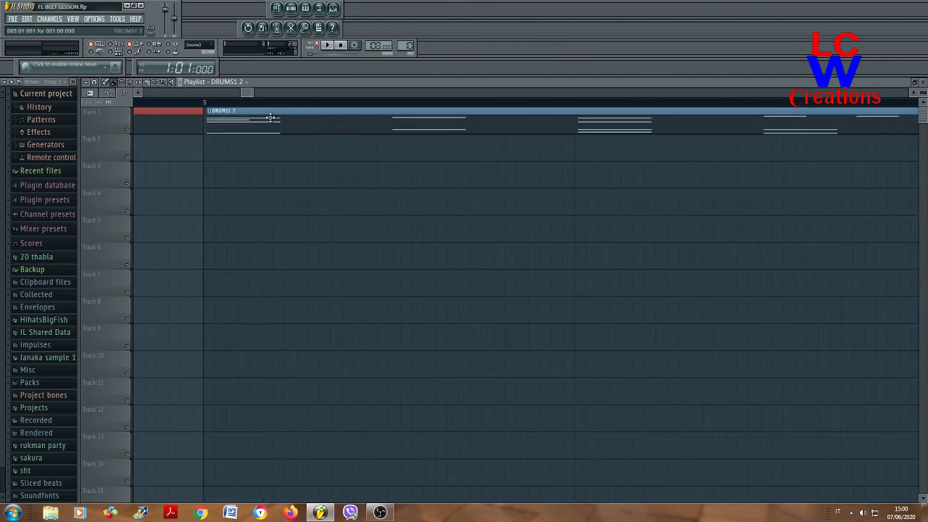
scroll(421, 194, down, 6)
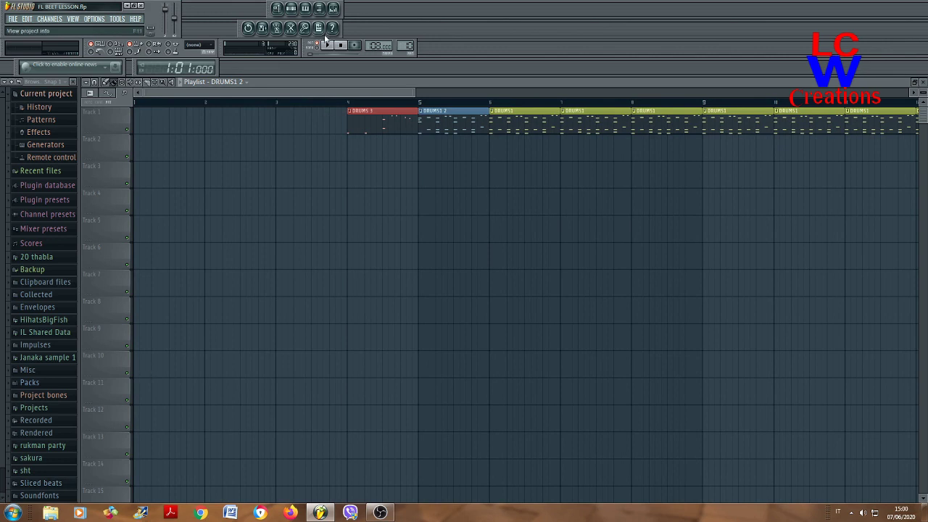
- Record the sax melody over the drum clips in the SAXP pattern and keep the SAXP clip on Track 2
click(291, 8)
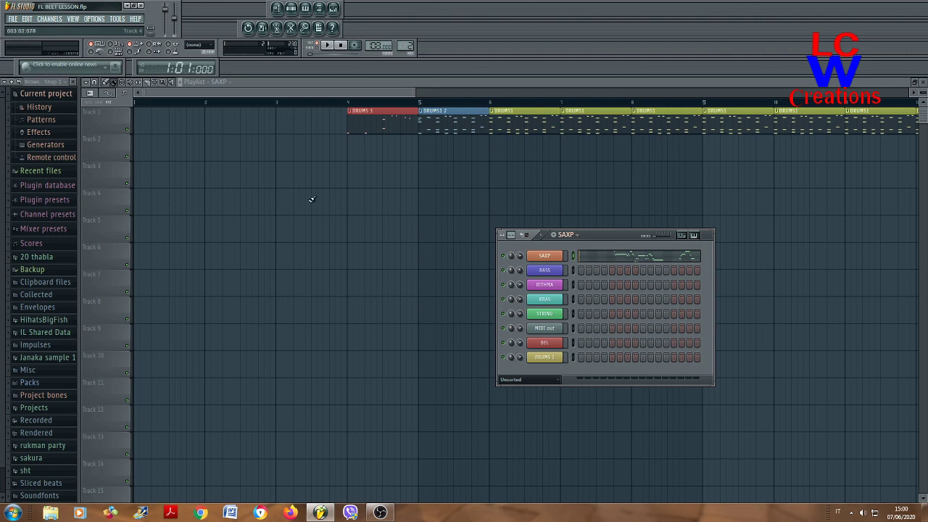
key(F6)
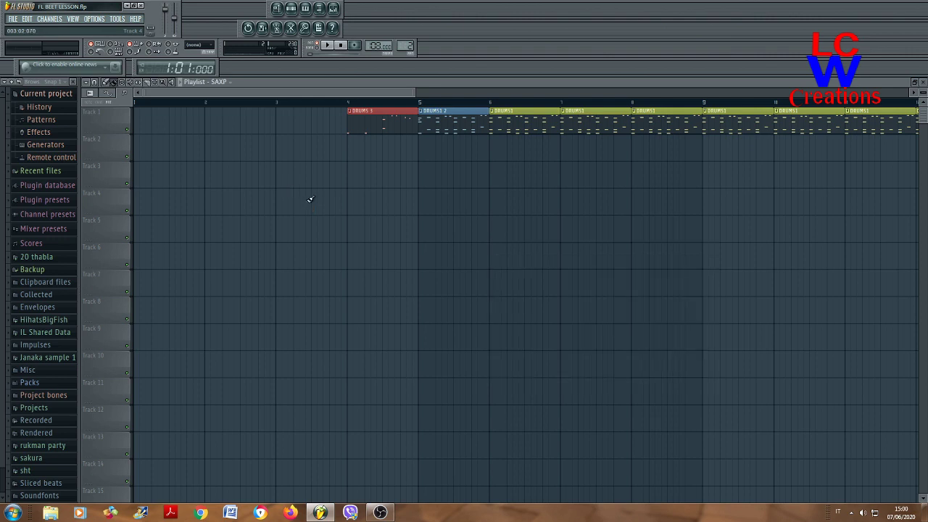
click(323, 51)
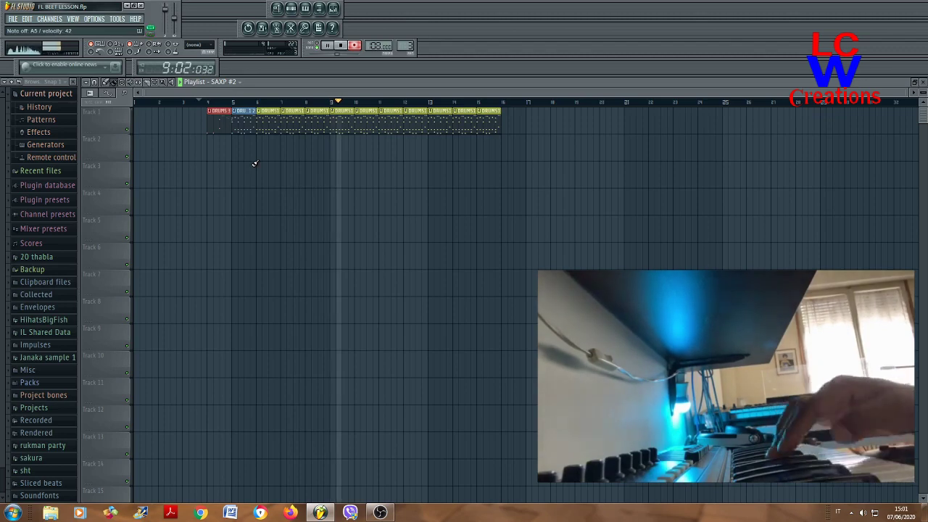
key(space)
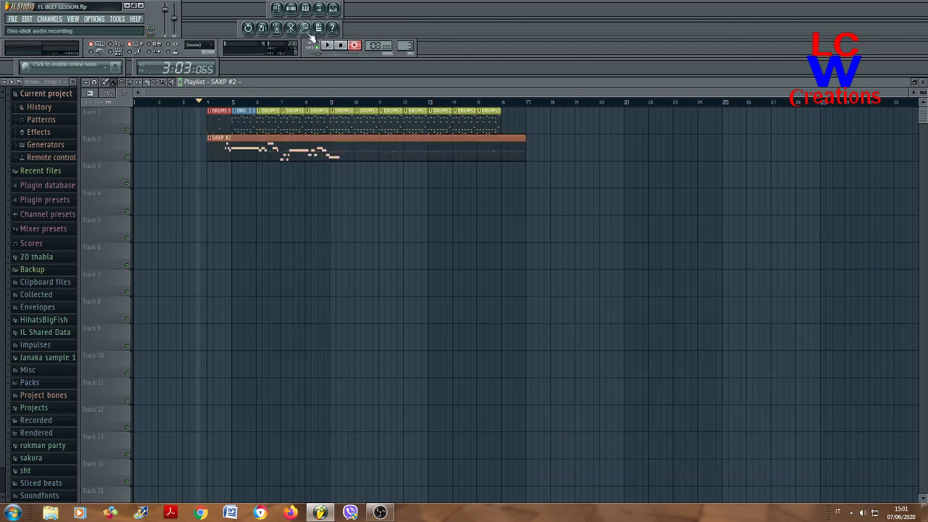
key(ctrl+z)
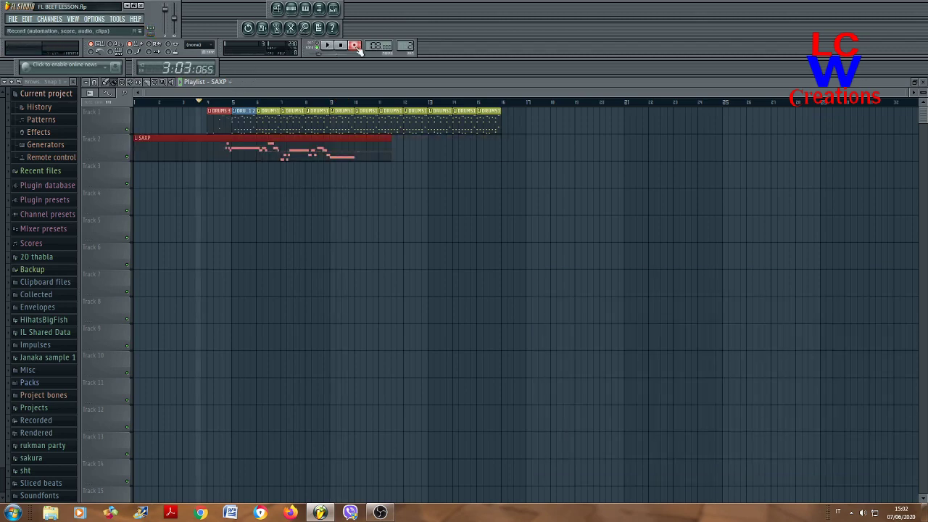
- Play the song around bar 8 and delete the DRUMS1 clips at bars 9, 10 and 11 of Track 1
click(318, 103)
key(space)
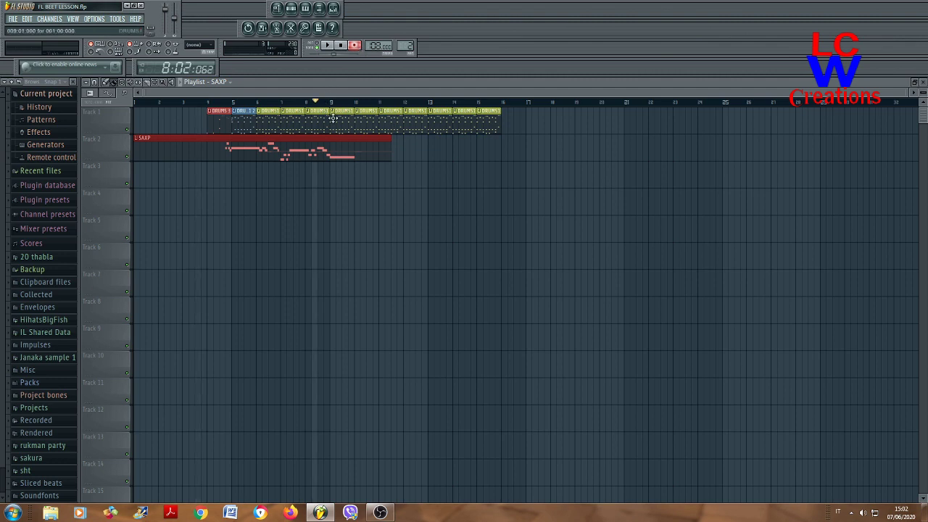
key(space)
right_click(341, 122)
right_click(360, 127)
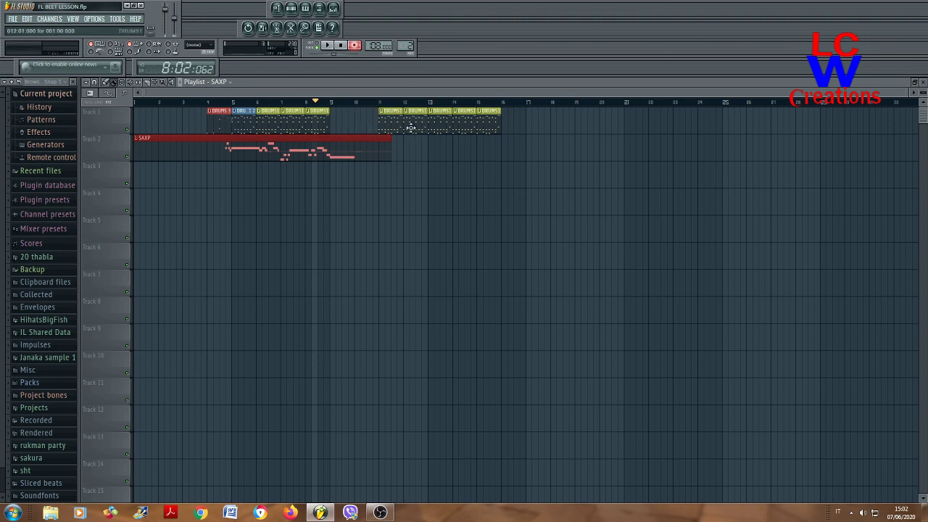
right_click(392, 122)
- Place a DRUMS1 2 clip on Track 1 and align its start exactly with bar 11
click(245, 122)
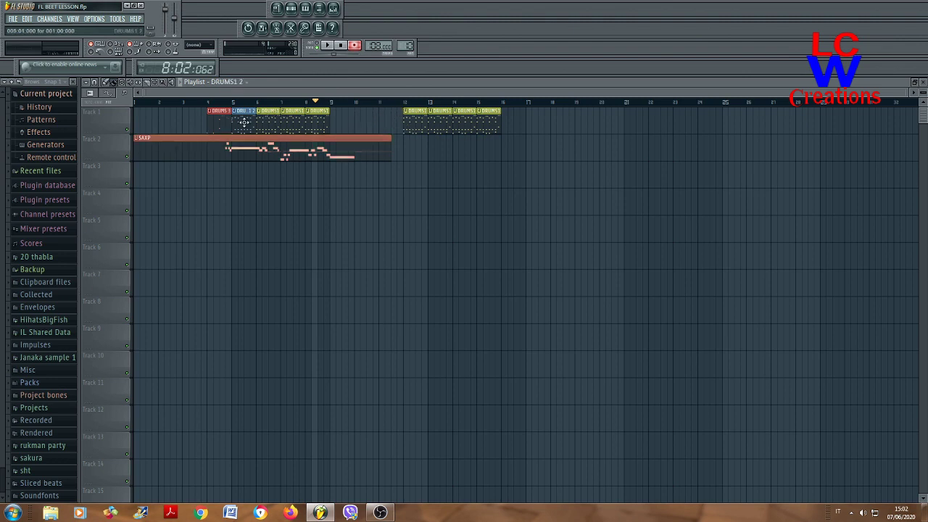
click(395, 138)
drag(395, 138, 387, 120)
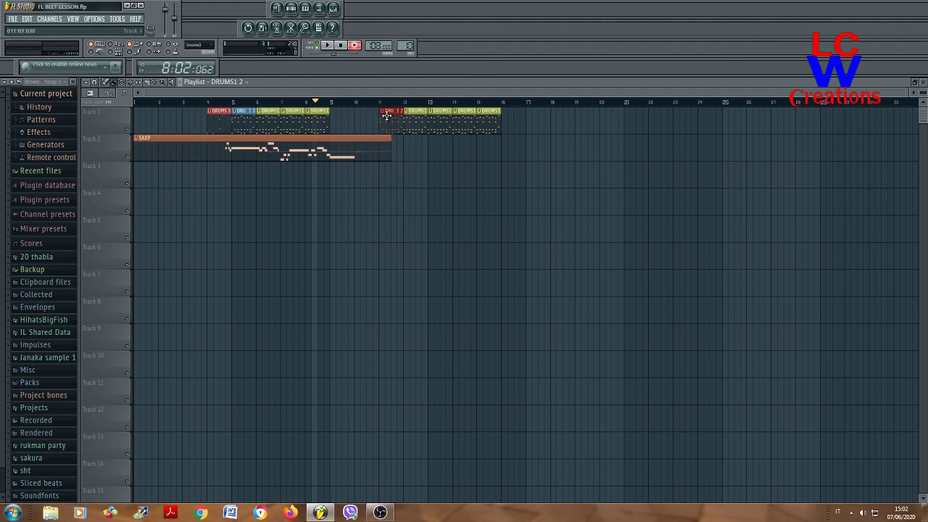
scroll(387, 124, up, 6)
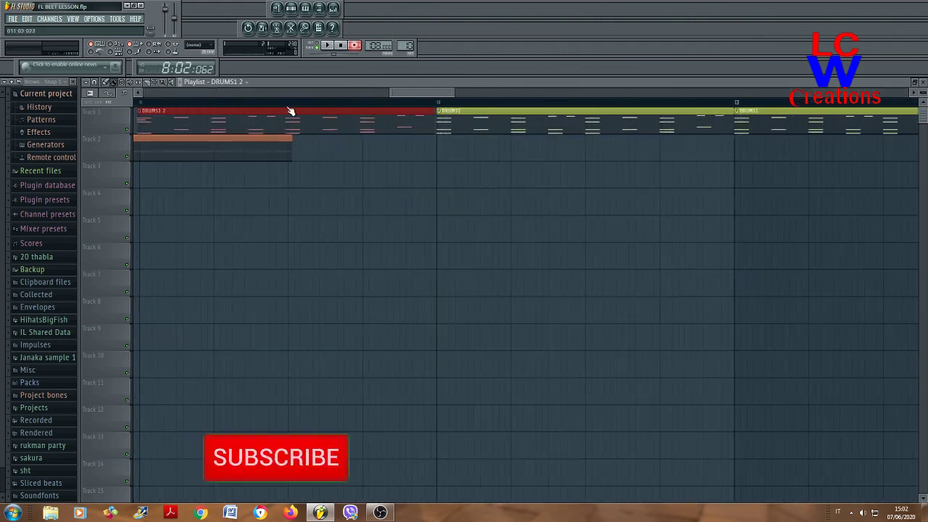
drag(404, 92, 389, 93)
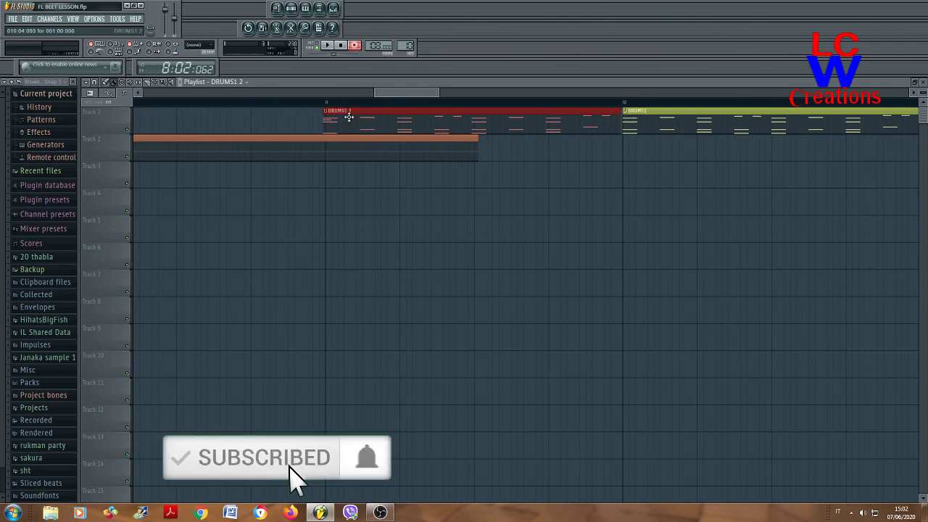
drag(348, 116, 351, 115)
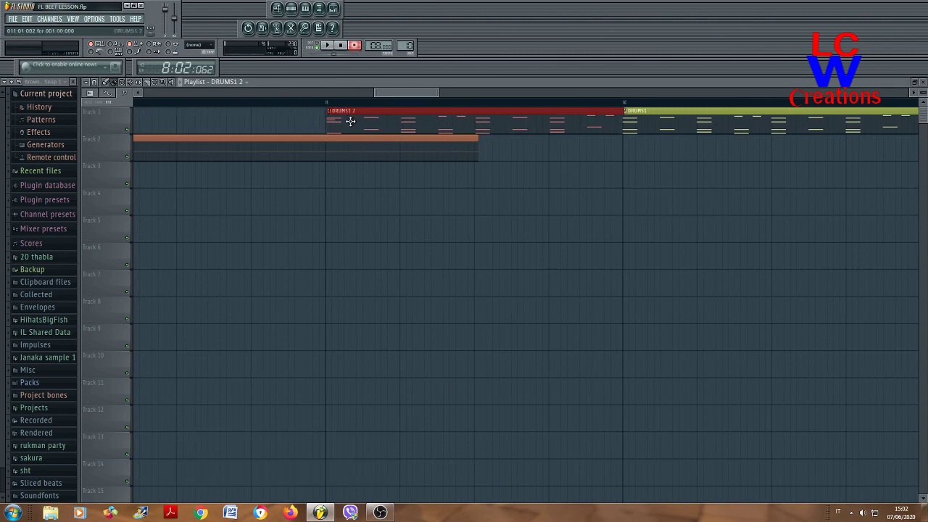
scroll(338, 205, up, 5)
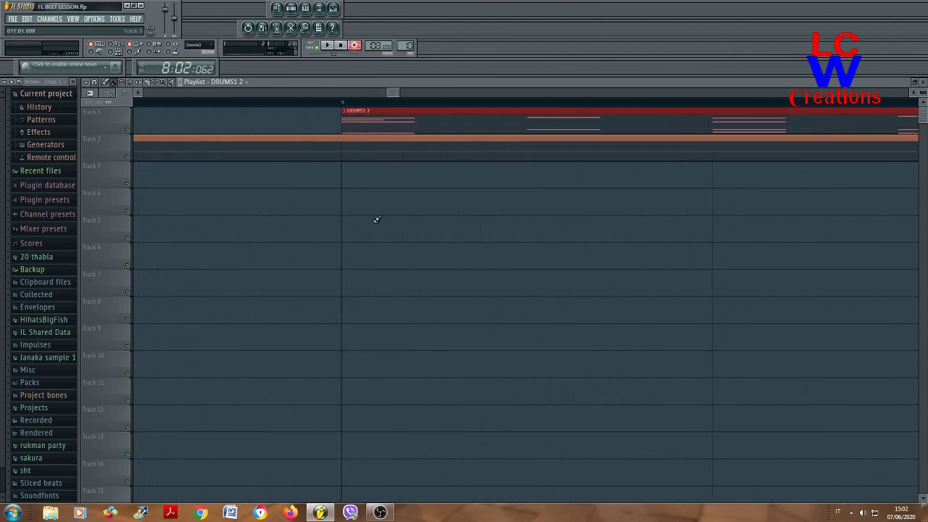
- Select the DRUMS1 #2 pattern, place its clip on Track 5 just after bar 9, and open it in the piano roll
scroll(377, 219, down, 6)
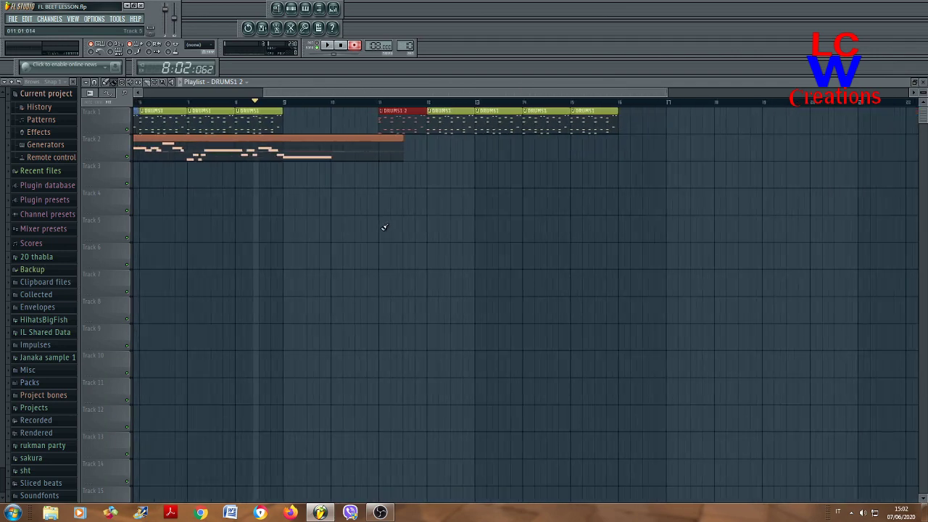
scroll(384, 227, down, 2)
key(F6)
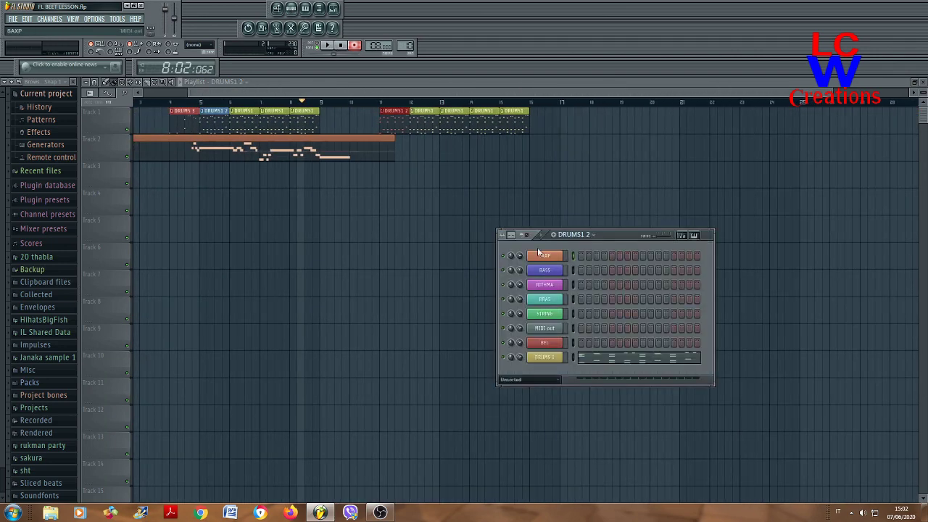
scroll(601, 234, down, 1)
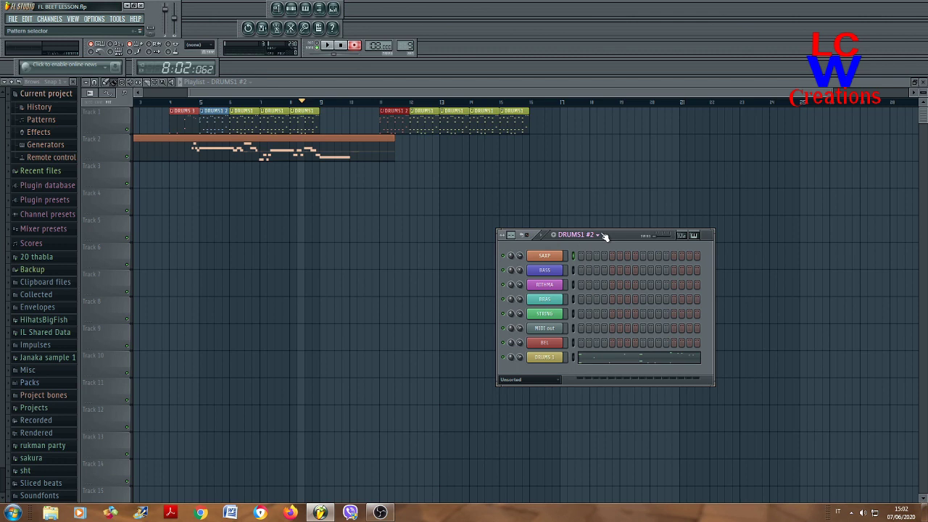
click(335, 232)
double_click(355, 235)
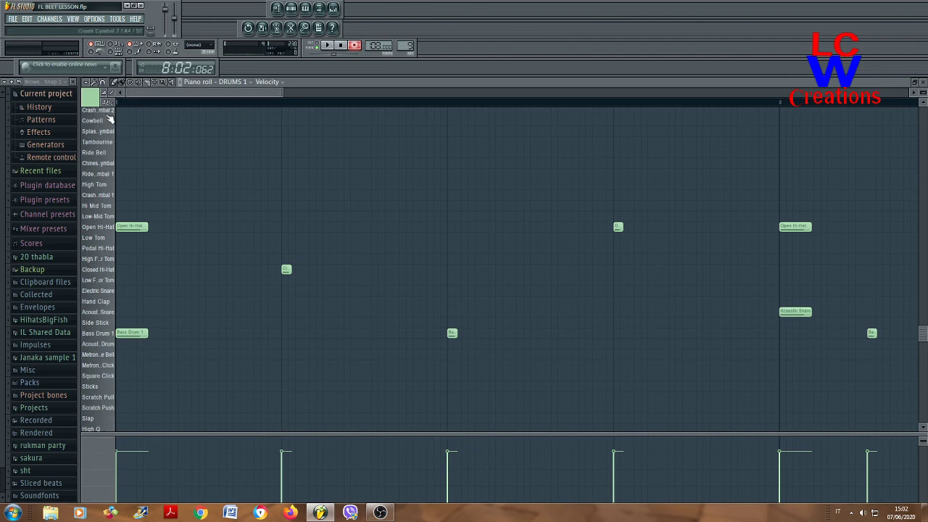
- Show the piano keyboard view, audition the bass drum, and examine the DRUMS1 #2 notes across both bars
click(108, 102)
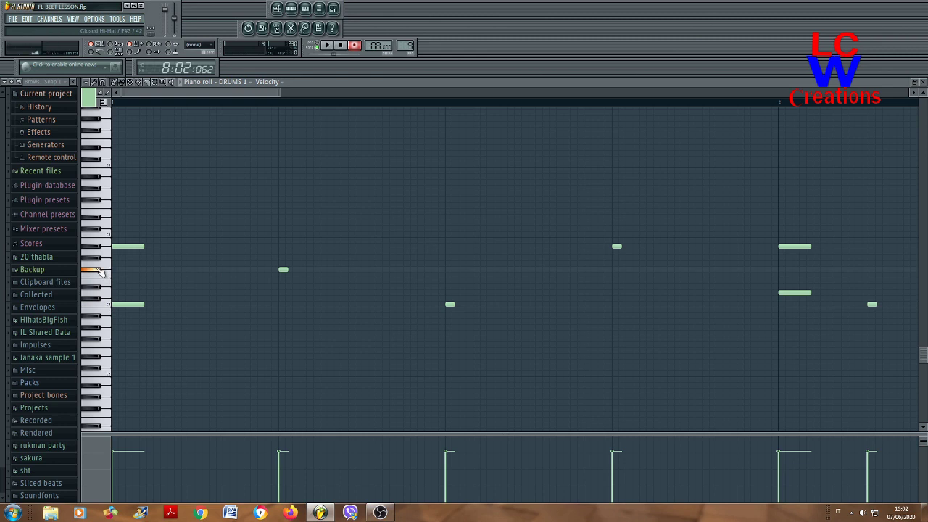
click(109, 305)
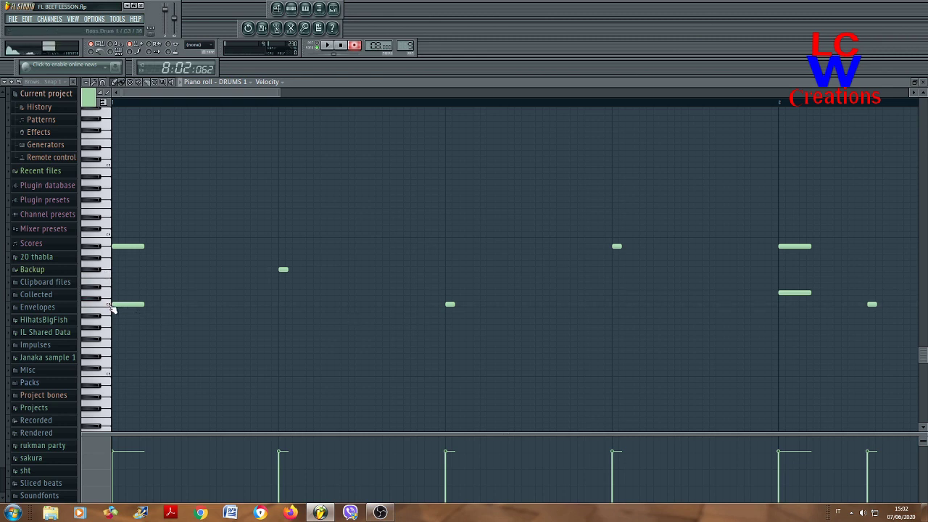
click(449, 304)
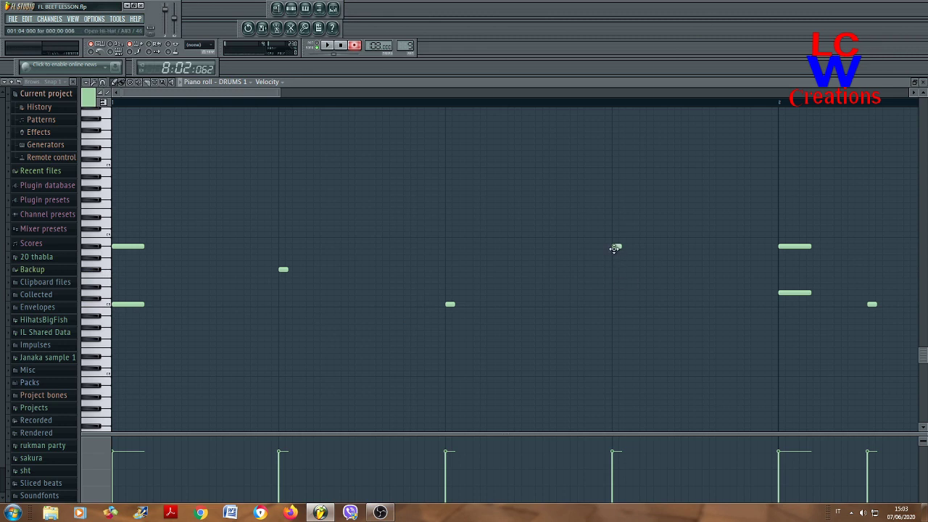
drag(260, 91, 301, 92)
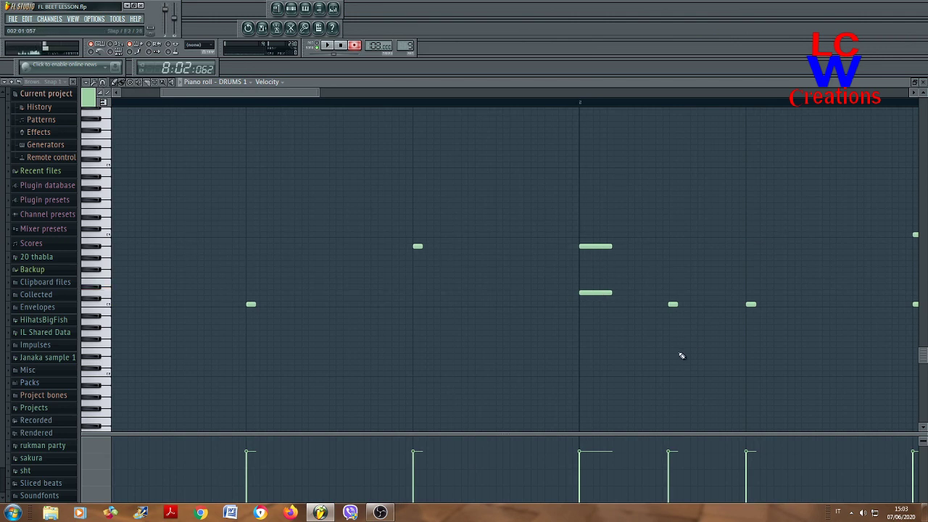
scroll(677, 356, down, 2)
right_click(749, 286)
scroll(425, 228, down, 5)
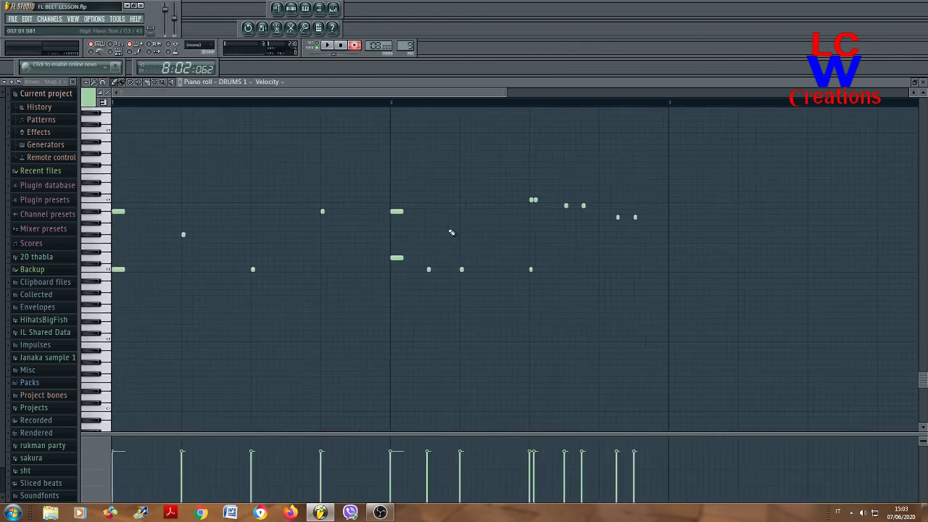
- Audition the tom keys and select the first four tom notes of the fill in bar 2
click(103, 200)
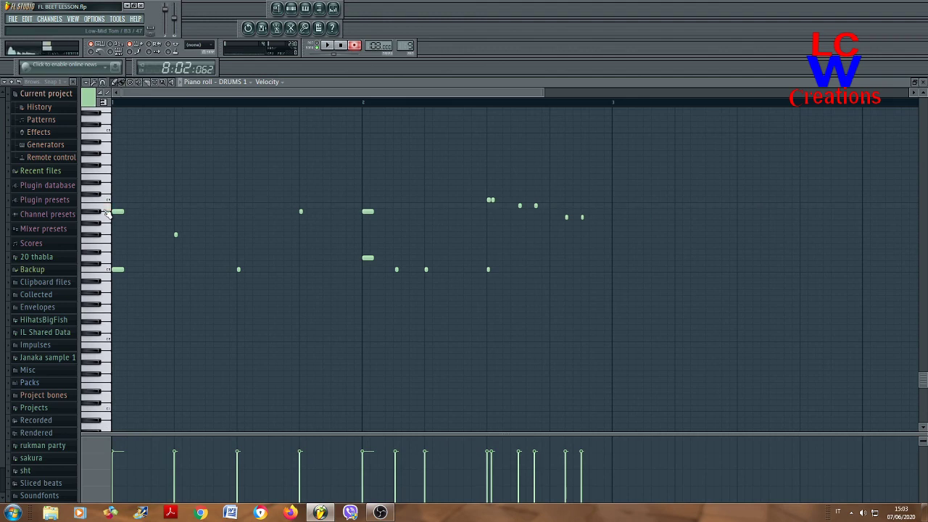
click(106, 218)
scroll(496, 249, up, 5)
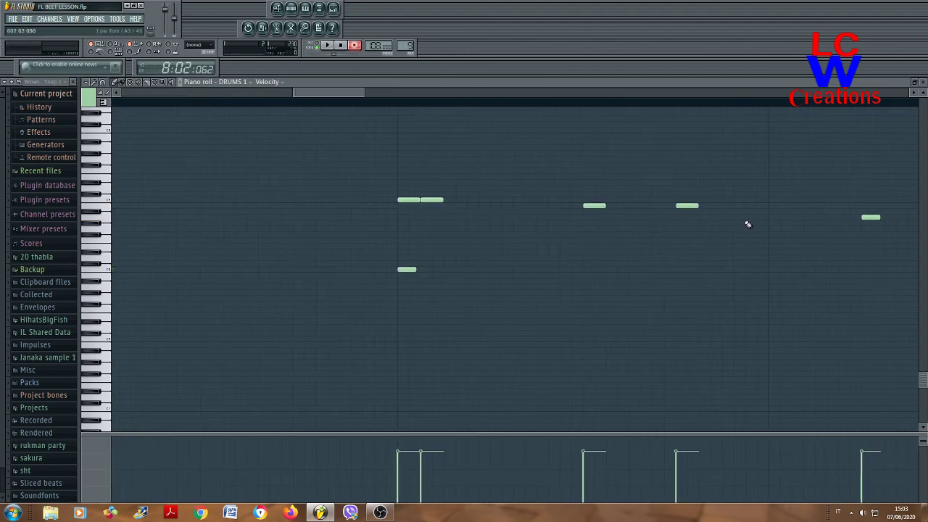
drag(375, 143, 758, 224)
scroll(758, 224, down, 4)
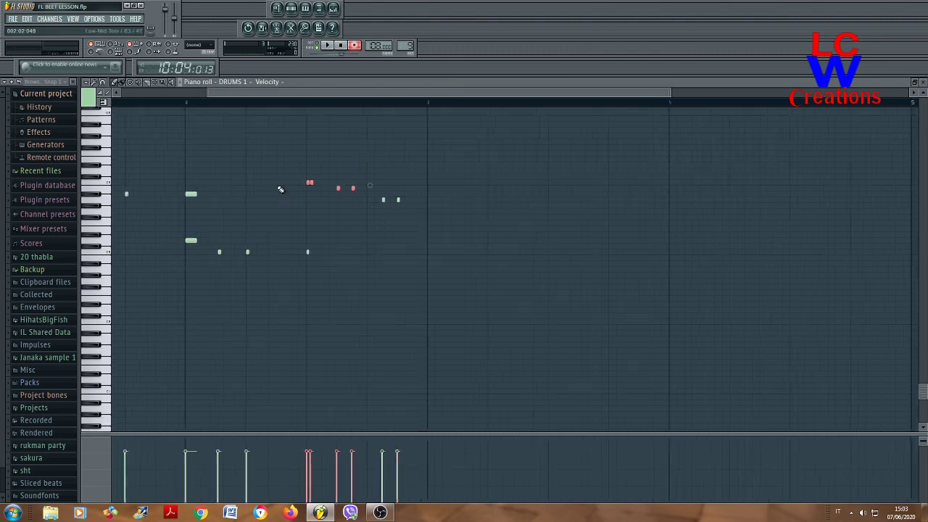
- Move the DRUMS1 #2 clip from Track 5 to Track 1 and align its start exactly with bar 9
click(278, 10)
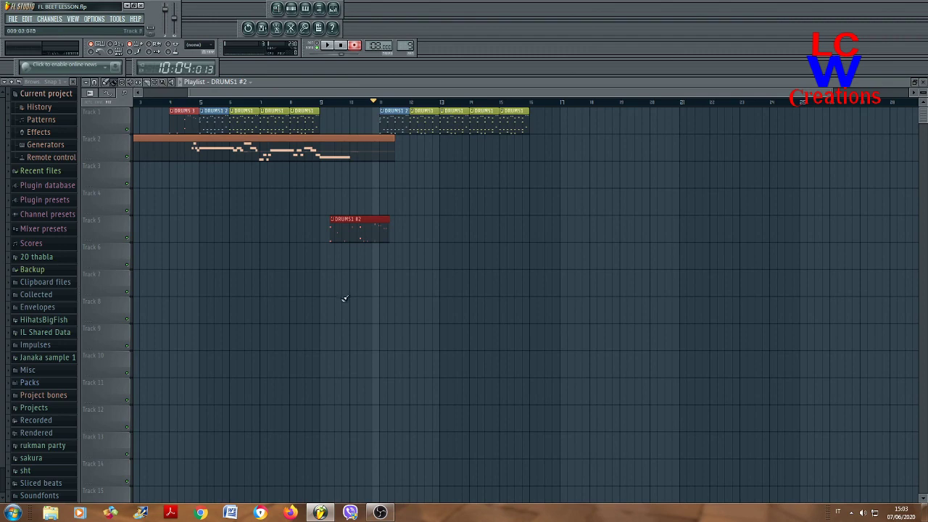
drag(351, 219, 338, 110)
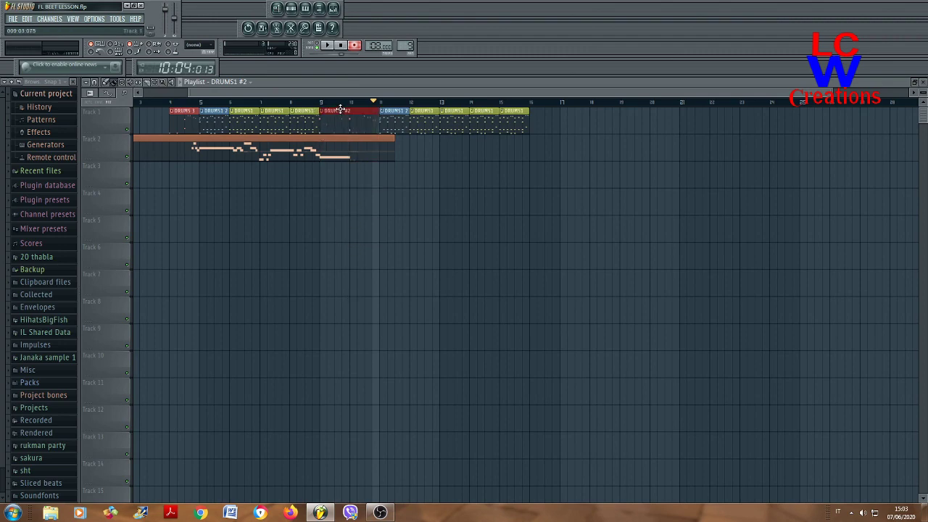
scroll(321, 207, up, 10)
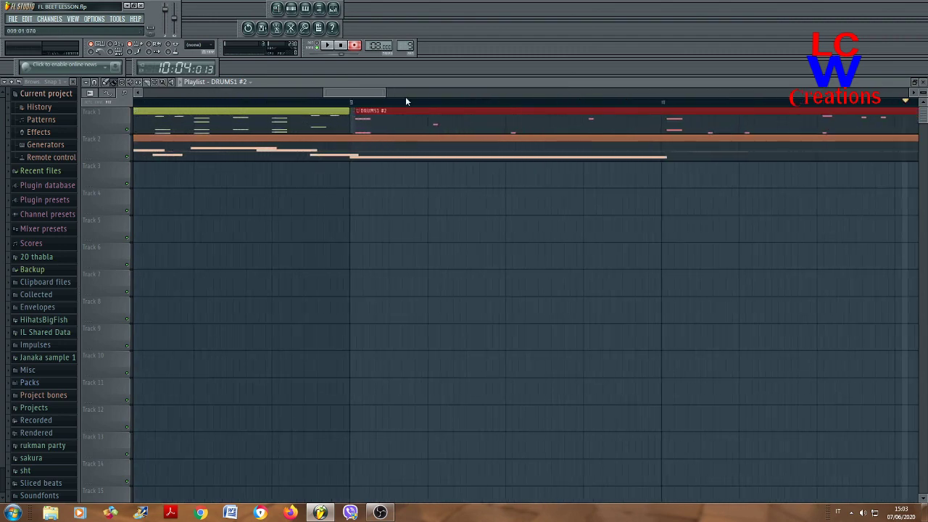
drag(402, 109, 397, 111)
scroll(377, 238, up, 10)
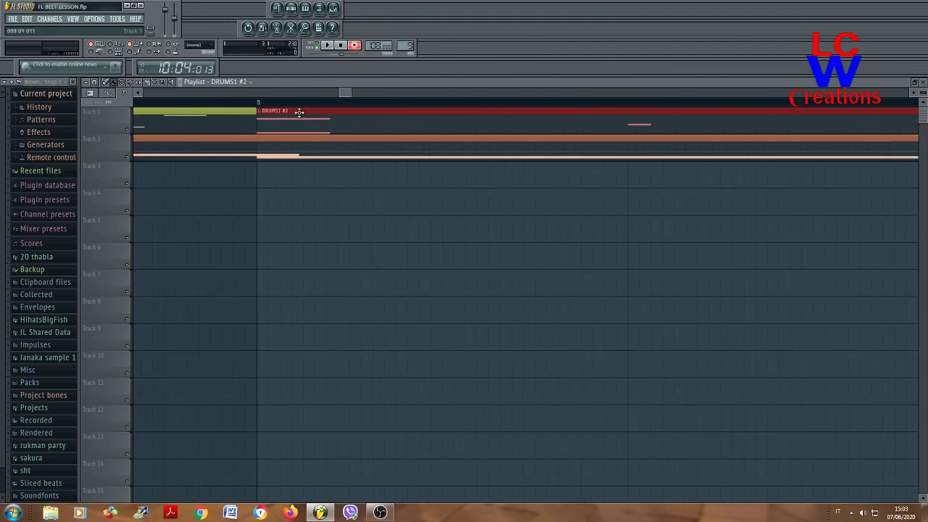
- Turn off recording, play the DRUMS1 #2 pattern in the piano roll, and return to the playlist
click(354, 45)
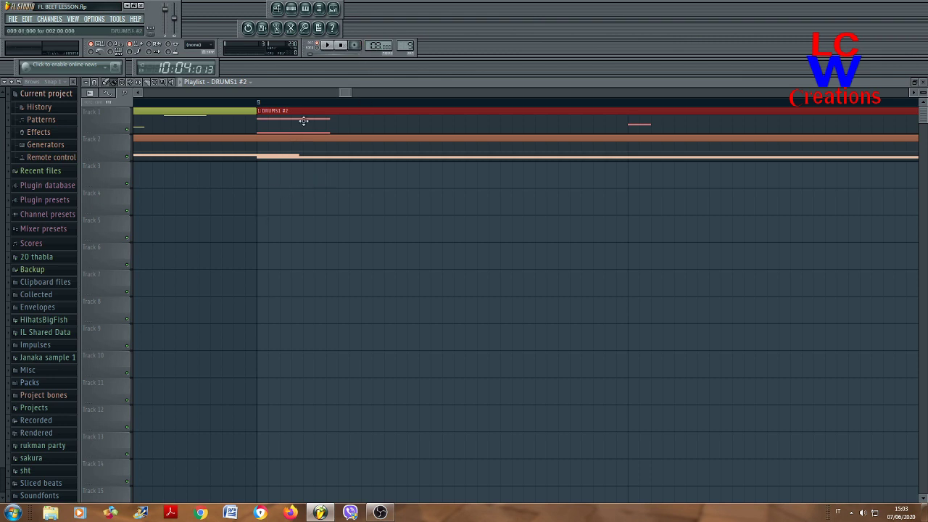
double_click(375, 121)
scroll(410, 236, down, 2)
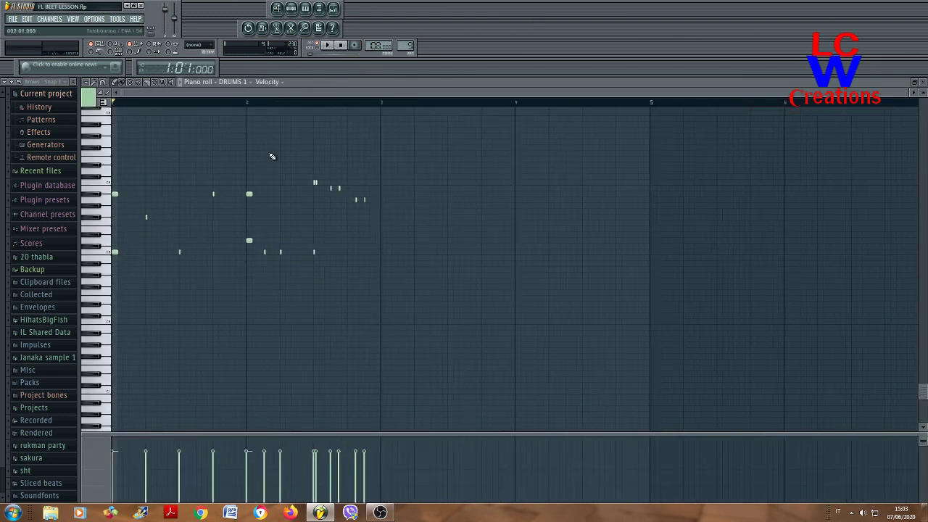
click(326, 45)
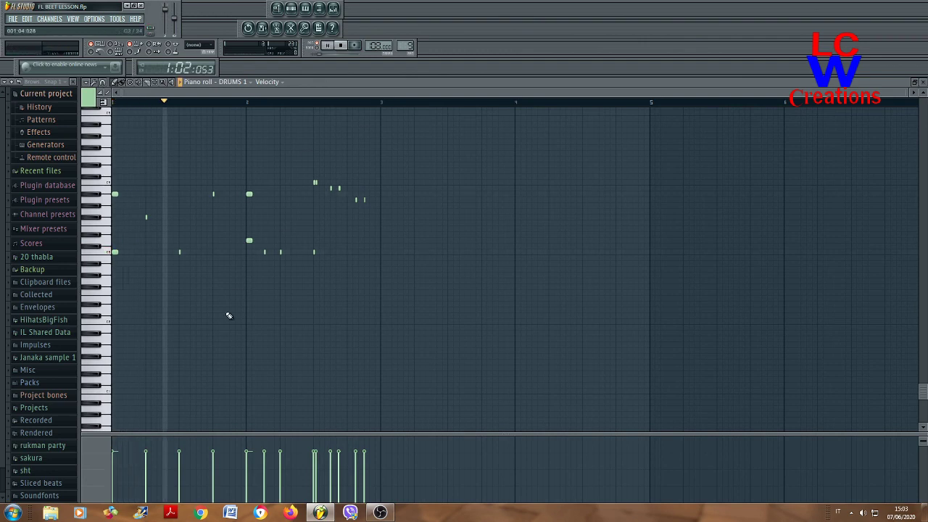
scroll(242, 327, up, 2)
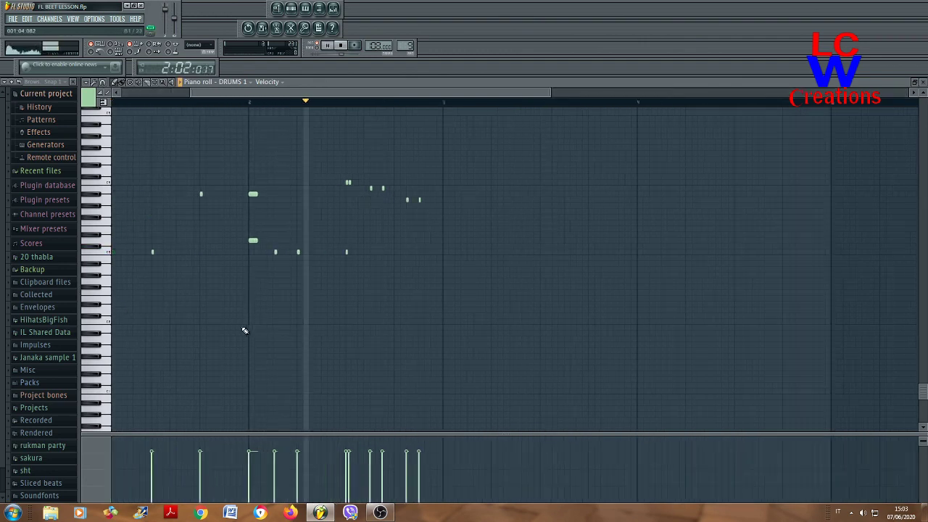
key(space)
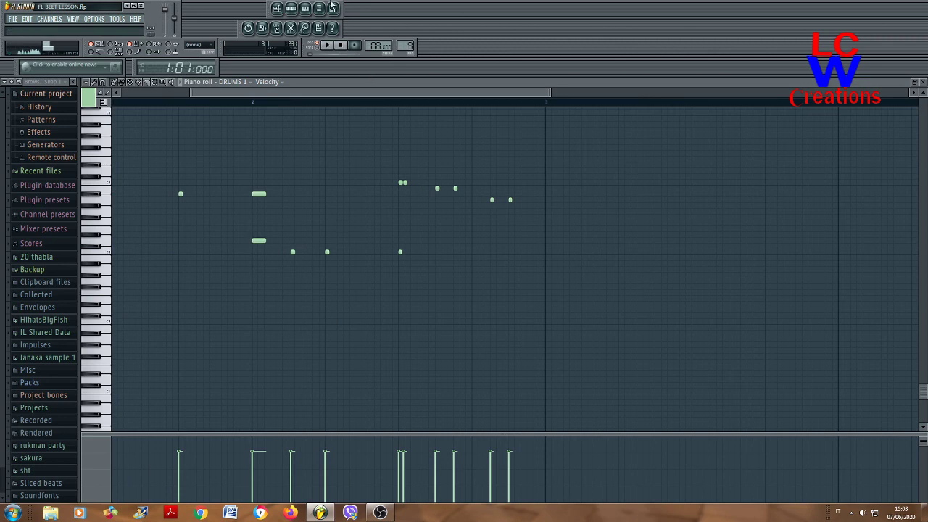
click(277, 11)
scroll(377, 224, down, 5)
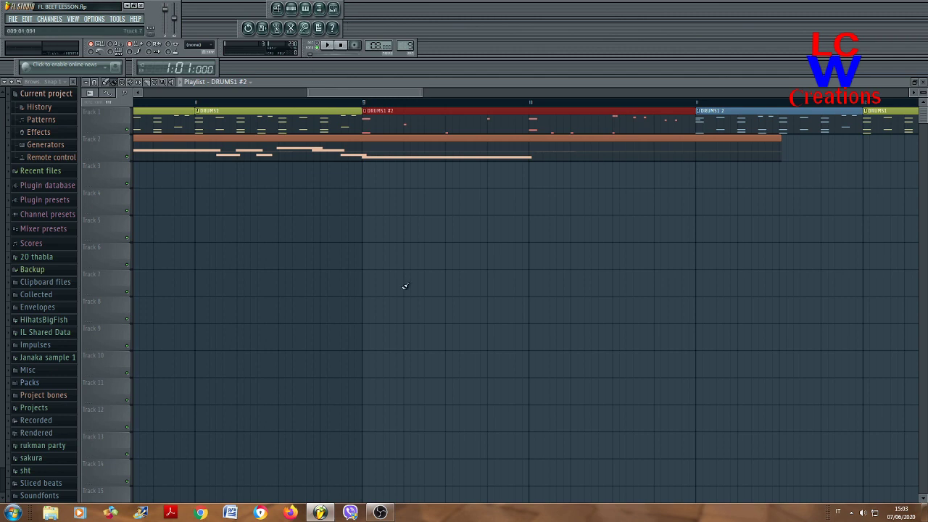
- Play the arrangement from the middle of bar 8 through the DRUMS1 #2 fill and stop playback
scroll(403, 291, down, 3)
scroll(404, 291, down, 2)
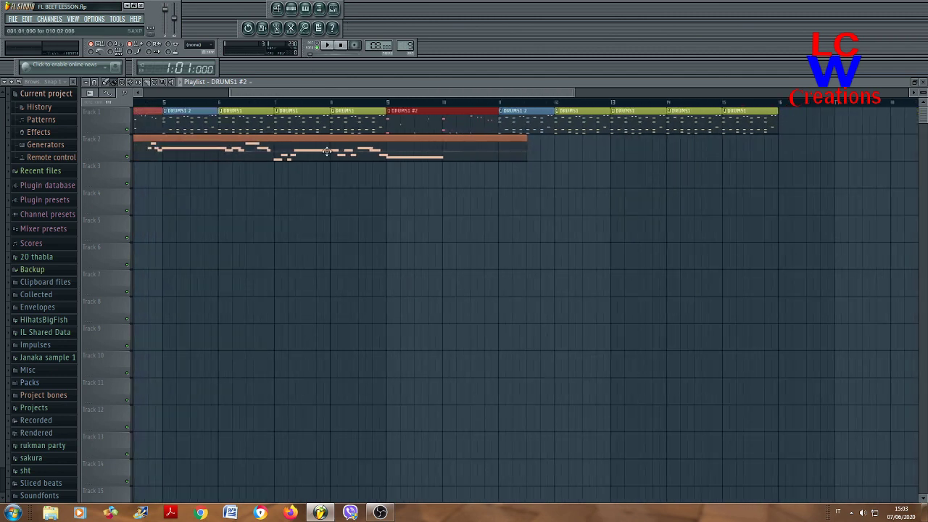
click(355, 103)
key(space)
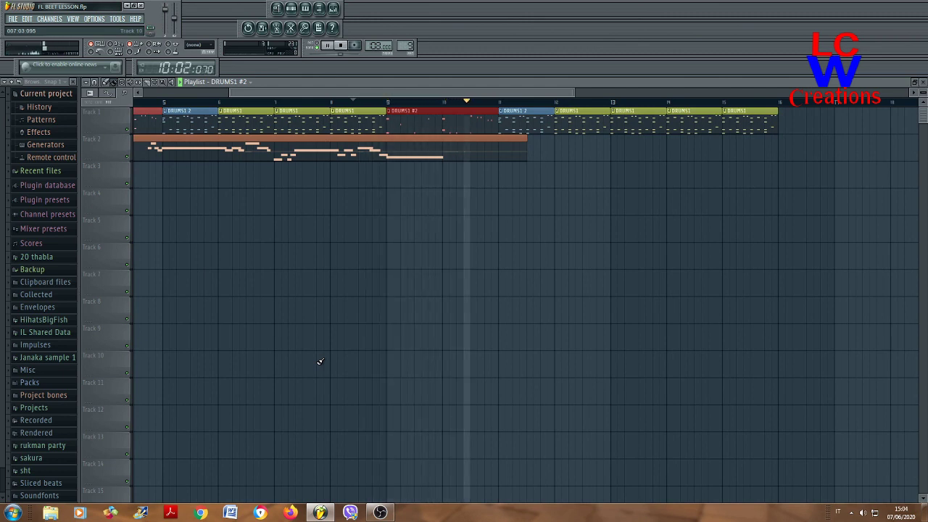
key(space)
scroll(321, 344, down, 5)
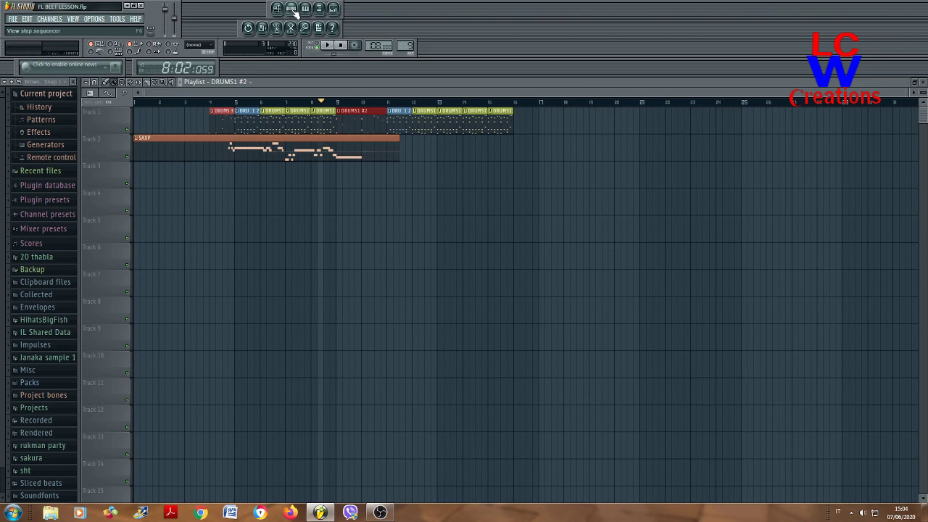
- Show the step sequencer, make STRING the active pattern, and return to the playlist
click(294, 12)
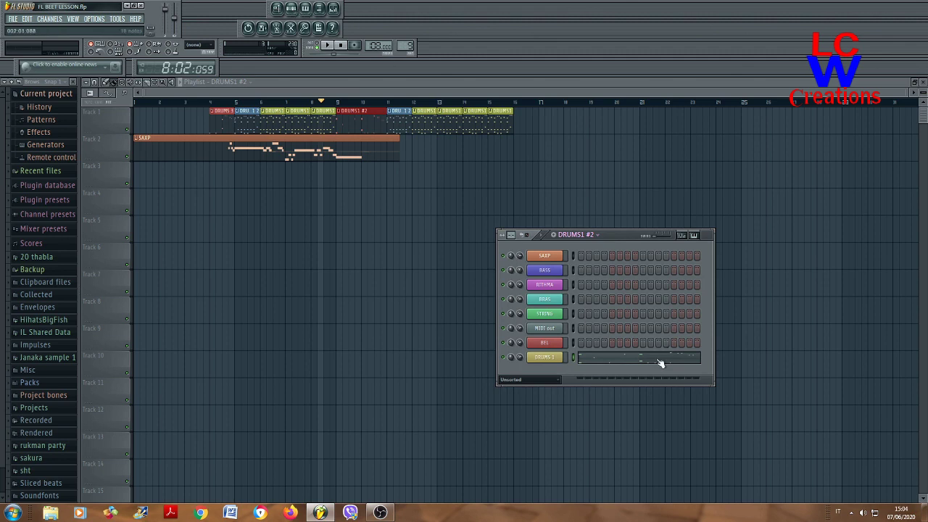
scroll(607, 237, up, 7)
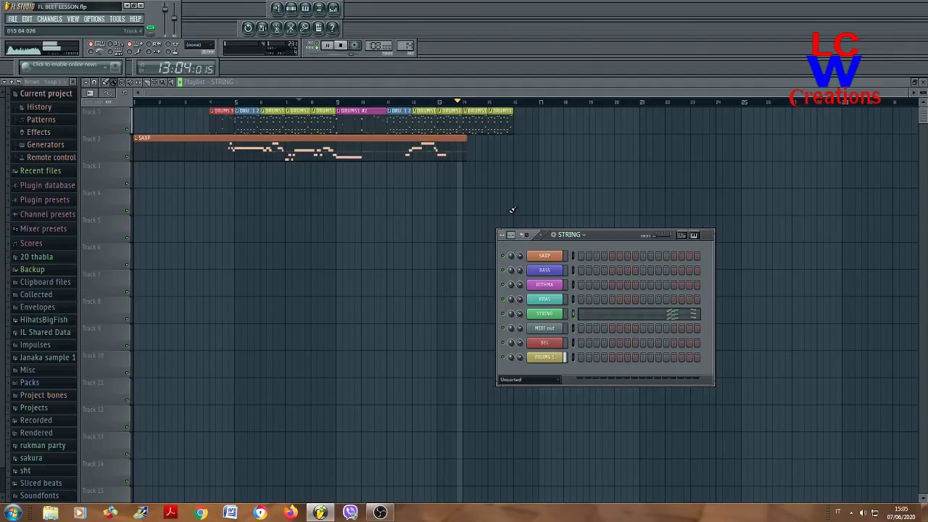
click(551, 201)
right_click(569, 194)
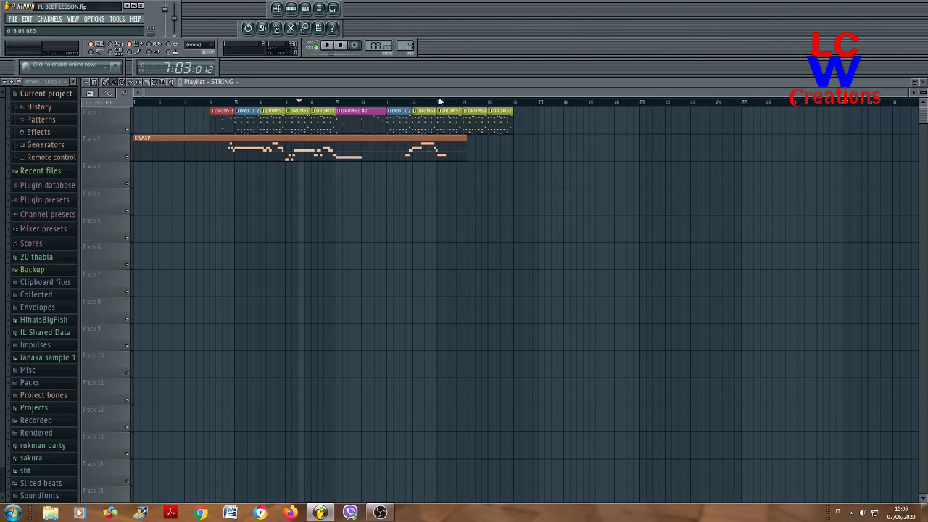
- Play the arrangement to check the melody, string and brass parts against the drums, and stop playback
click(404, 105)
key(space)
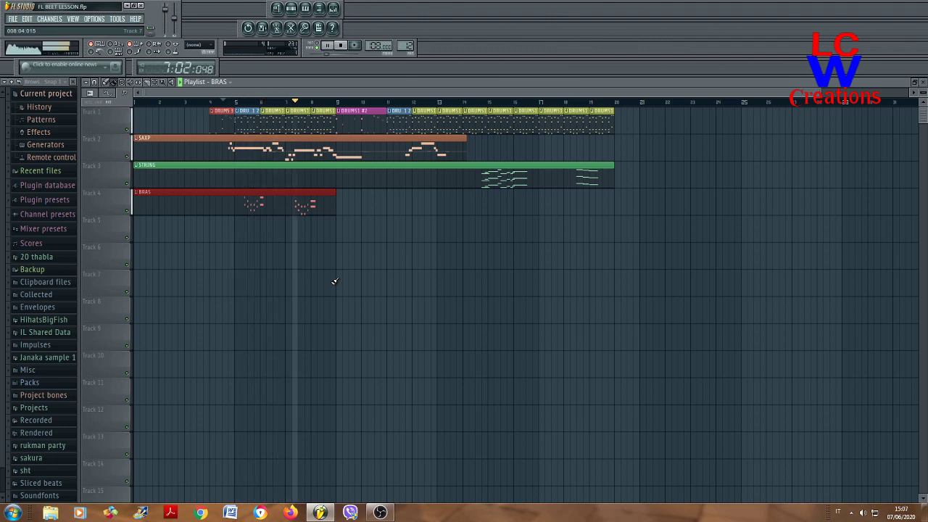
key(space)
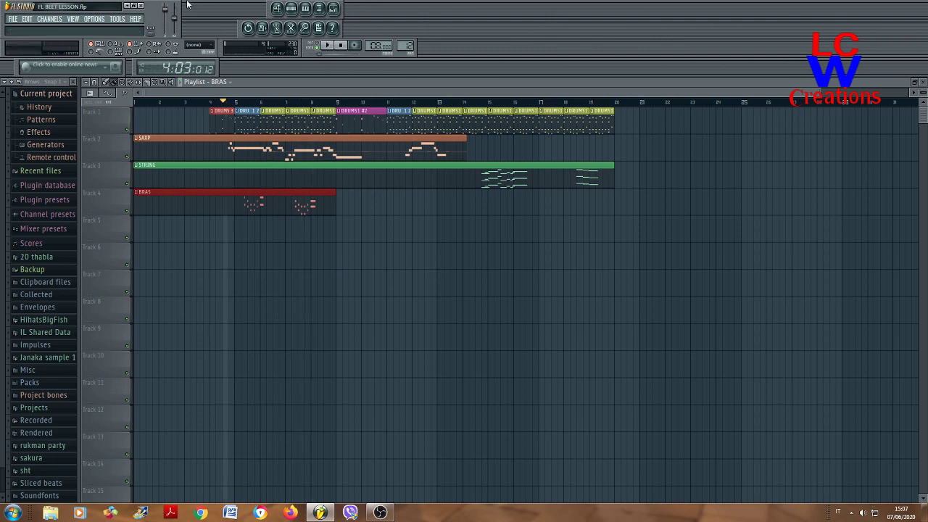
- Select the BEL pattern in the step sequencer and place its clip on Track 5 starting at bar 1
click(291, 8)
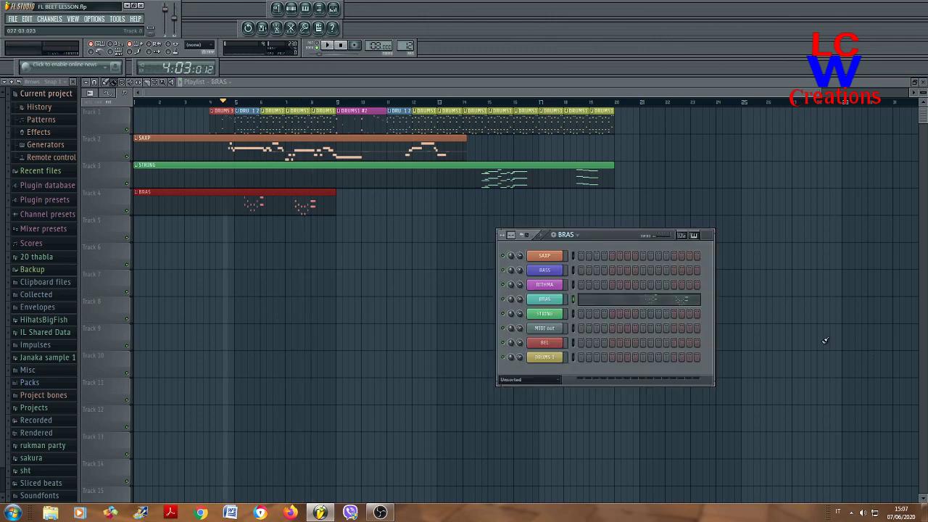
key(KP_Add)
key(KP_Add)
key(KP_Add)
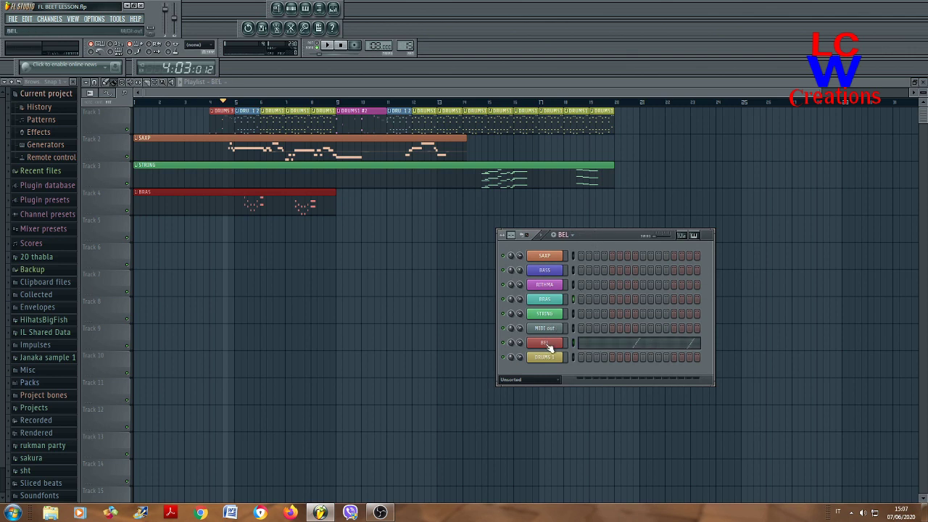
click(187, 255)
drag(226, 267, 185, 223)
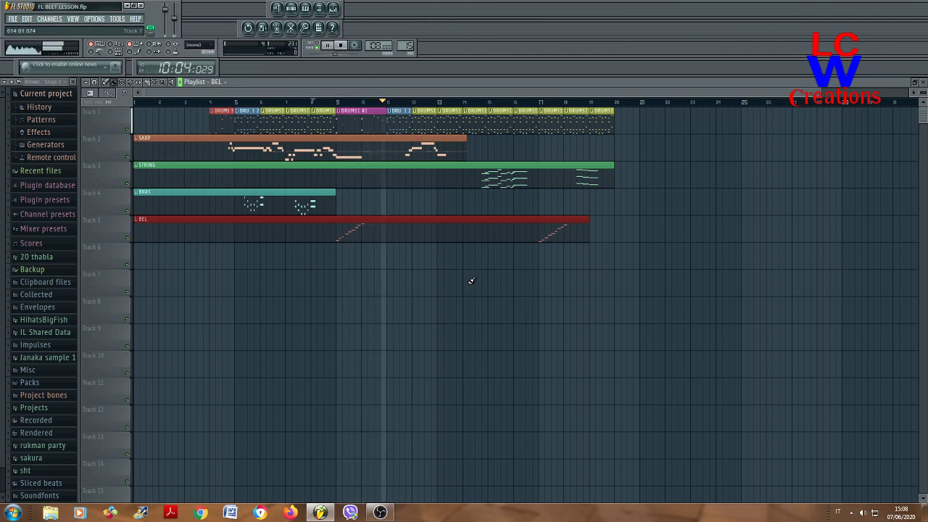
key(space)
- Place the DRUMS1 #3 clip on Track 1 and align its start exactly with bar 18
mouse_move(567, 116)
mouse_down()
mouse_move(462, 336)
mouse_move(573, 172)
mouse_move(574, 118)
mouse_up()
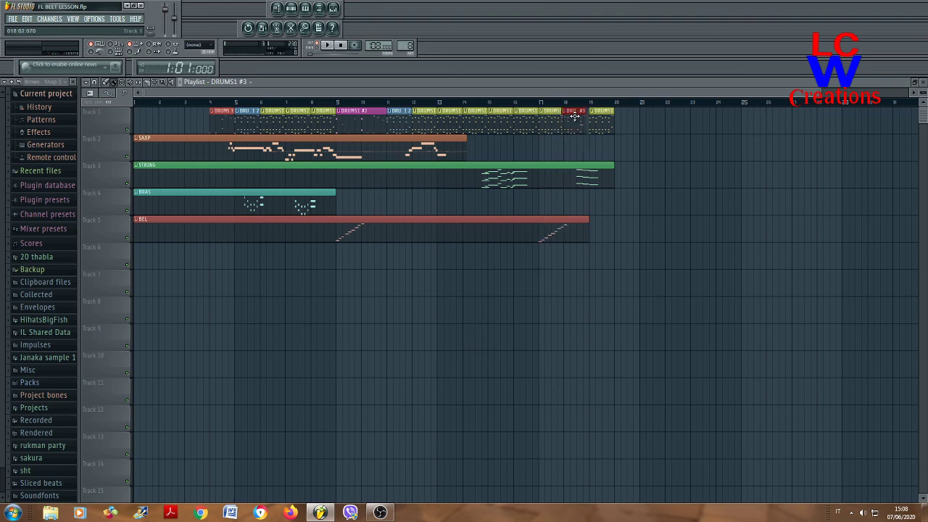
scroll(574, 132, up, 3)
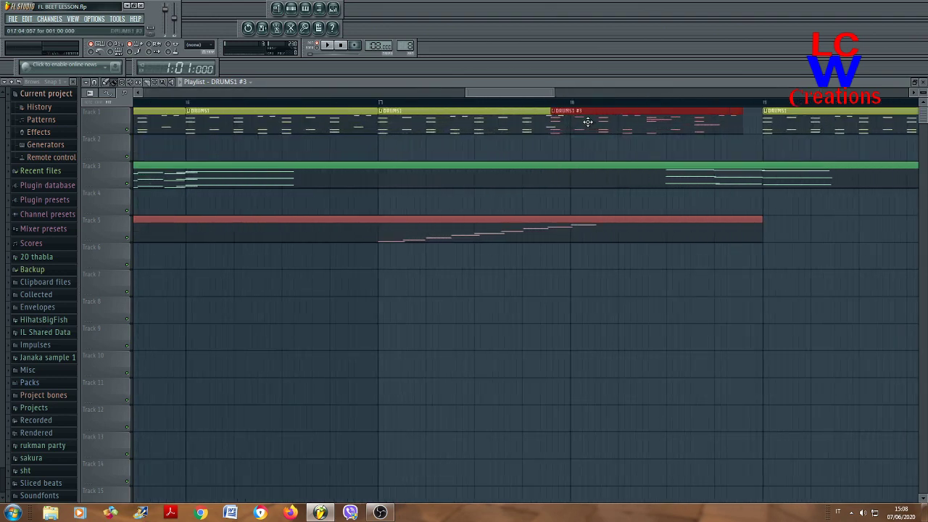
scroll(606, 116, up, 3)
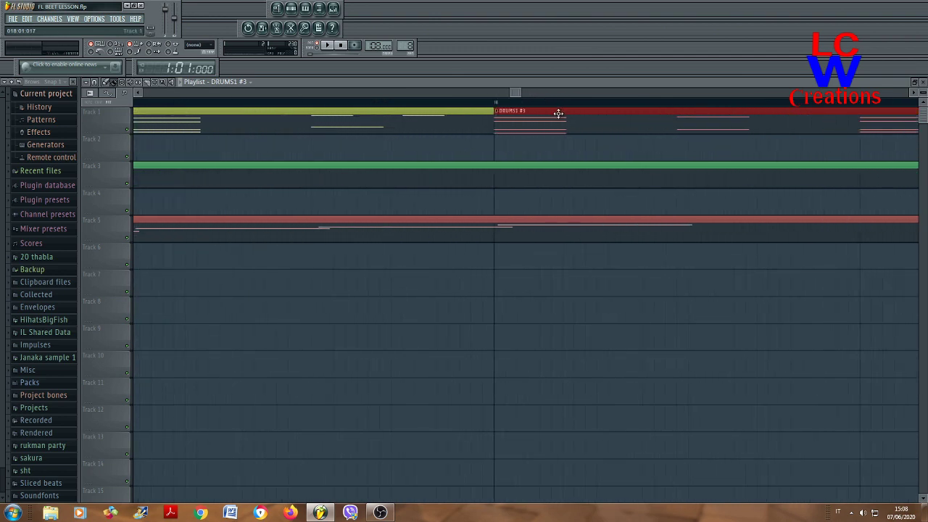
scroll(575, 141, down, 3)
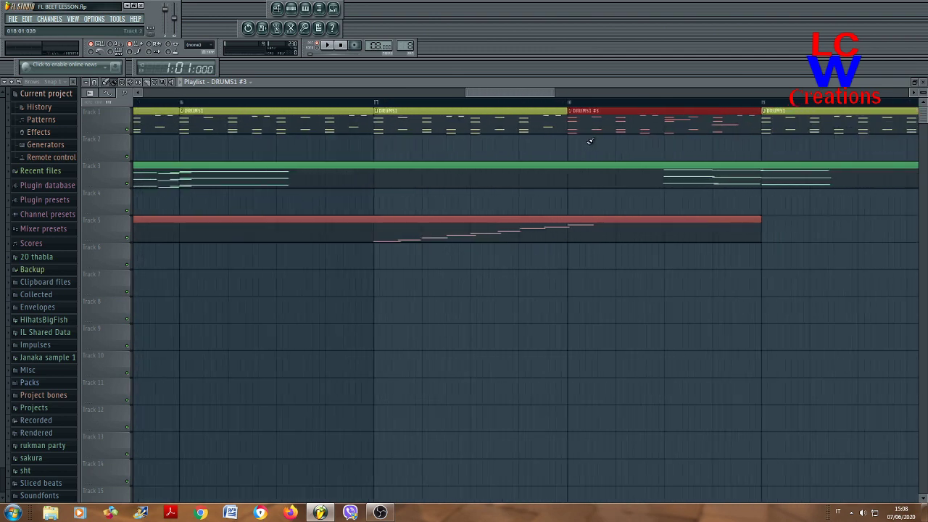
scroll(590, 140, down, 5)
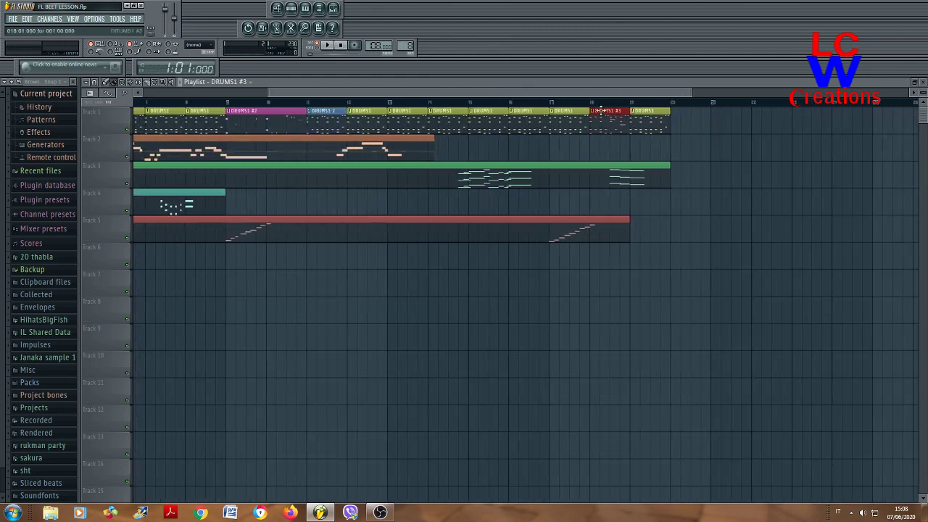
- Record a bass line on the BASS channel using the BASS #2 pattern, and stop playback at the song start
click(292, 9)
scroll(605, 240, down, 5)
scroll(604, 237, down, 3)
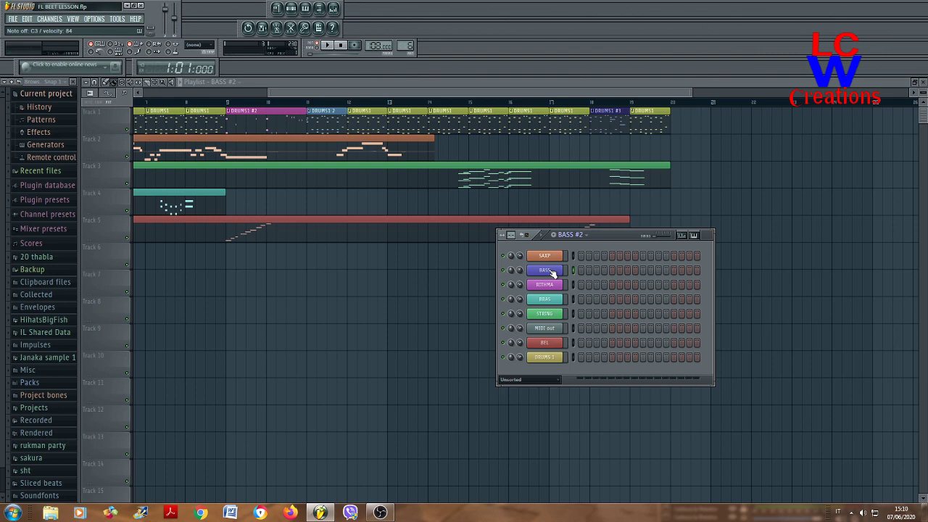
click(352, 47)
click(327, 46)
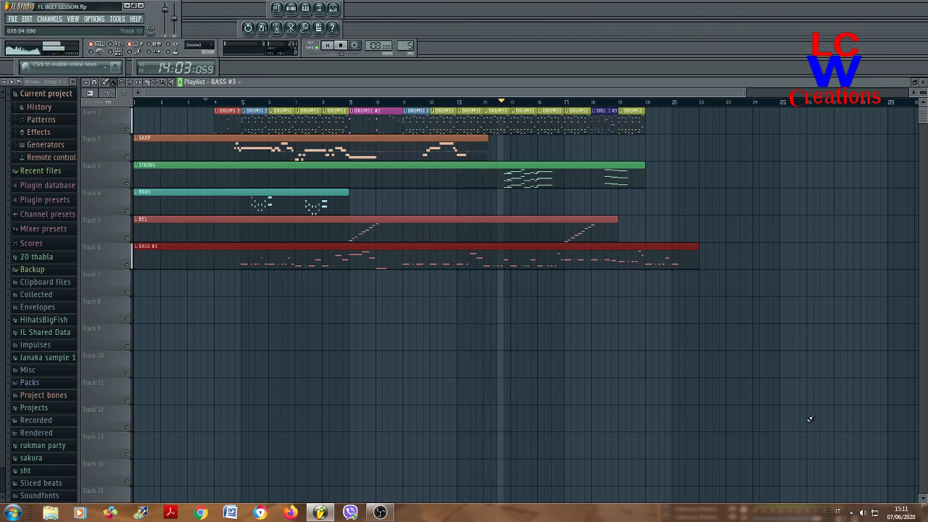
key(space)
click(341, 45)
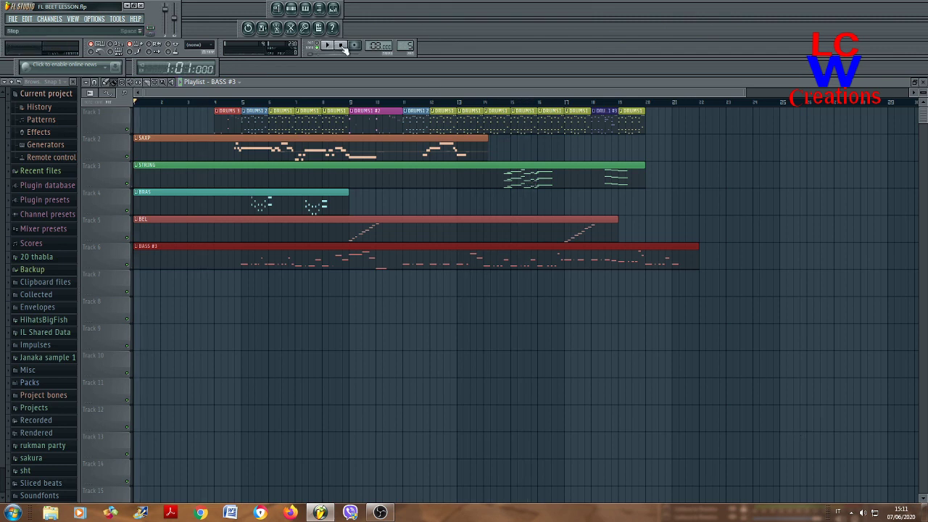
- Open the RITHMA pattern in the piano roll and play its chords across bars 5 to 8
click(291, 8)
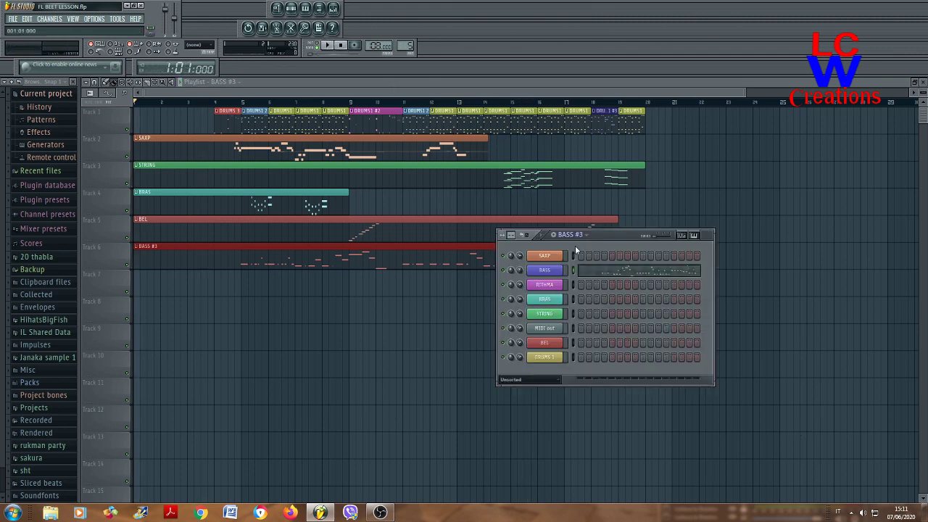
scroll(598, 239, down, 2)
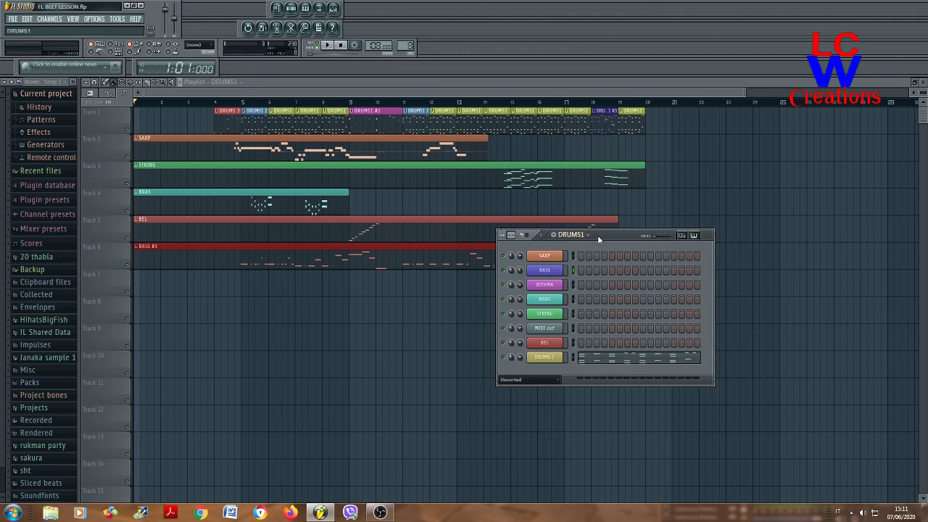
key(F7)
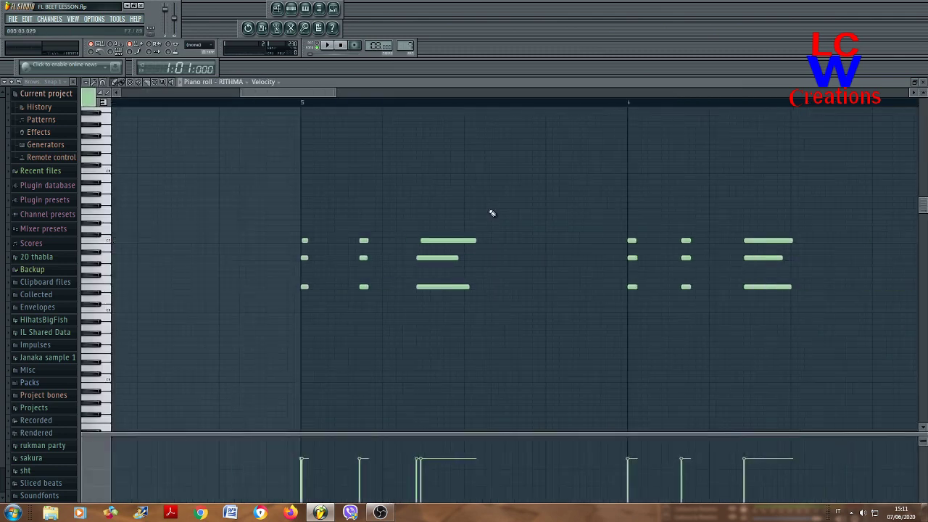
scroll(491, 214, down, 4)
key(space)
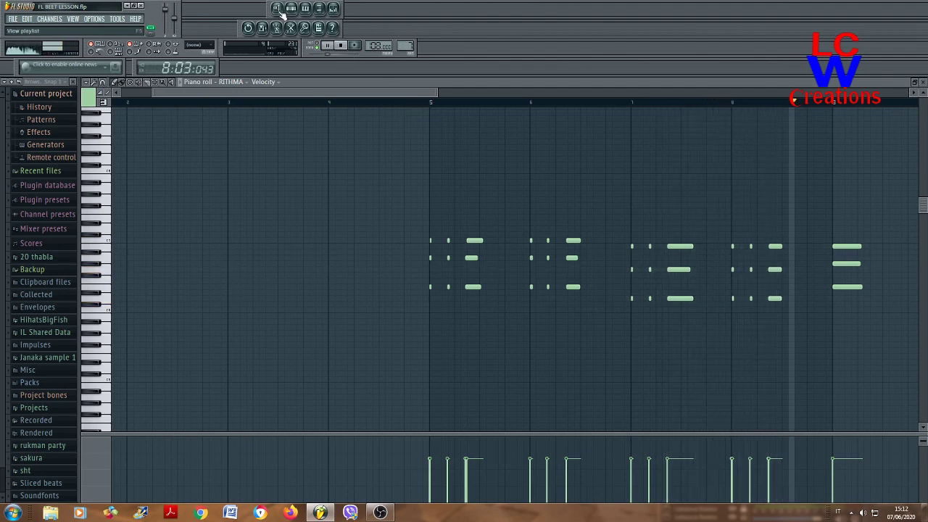
key(space)
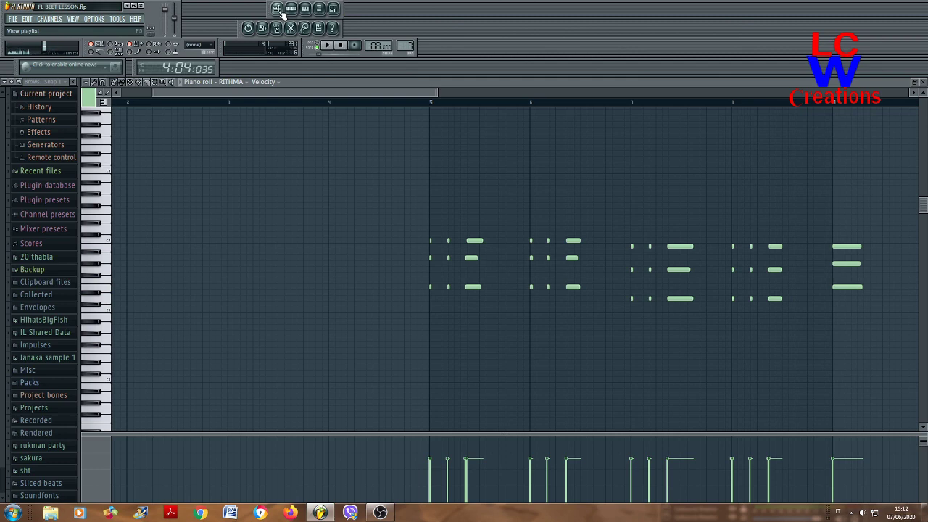
- Shift the lower two notes of the bar 9 RITHMA chord slightly earlier and return to the playlist
mouse_move(838, 289)
mouse_down()
mouse_move(839, 264)
mouse_move(835, 289)
mouse_up()
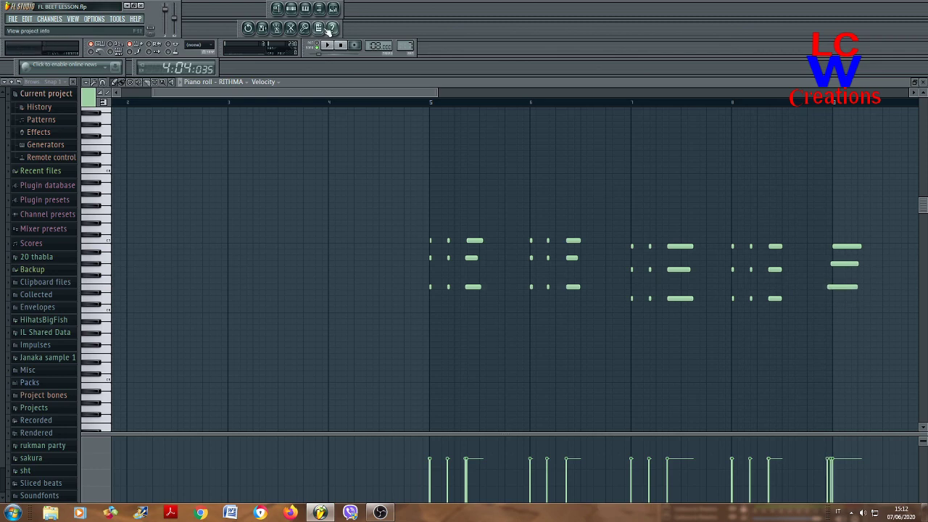
click(277, 8)
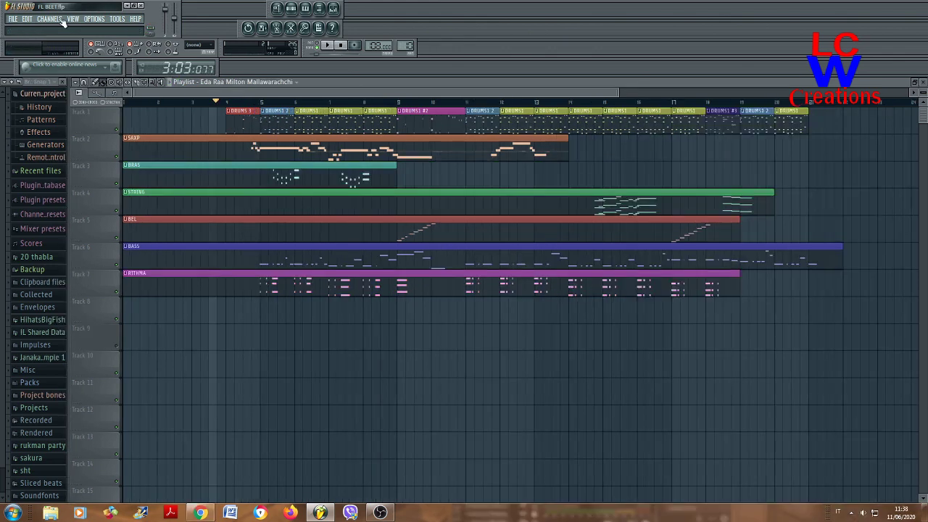
- Export the song as a MIDI file named EDA RAA on the Desktop
click(13, 20)
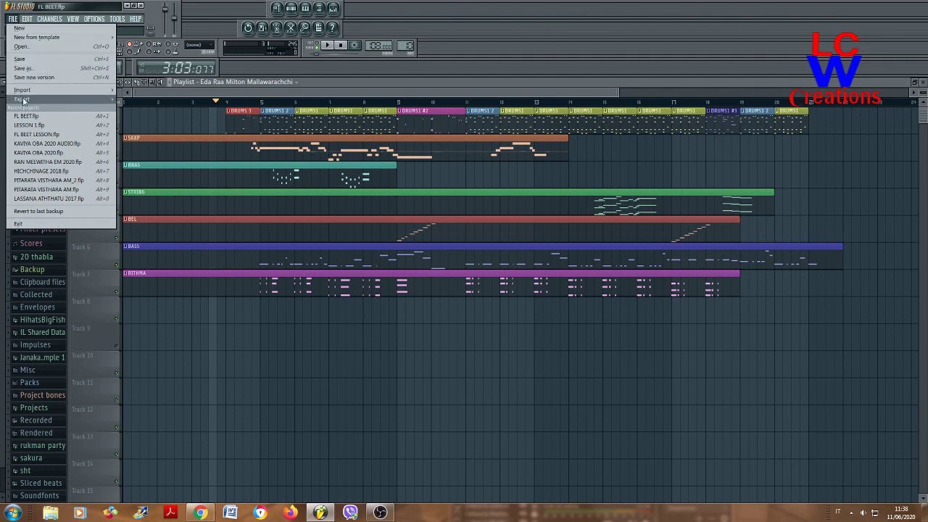
mouse_move(24, 100)
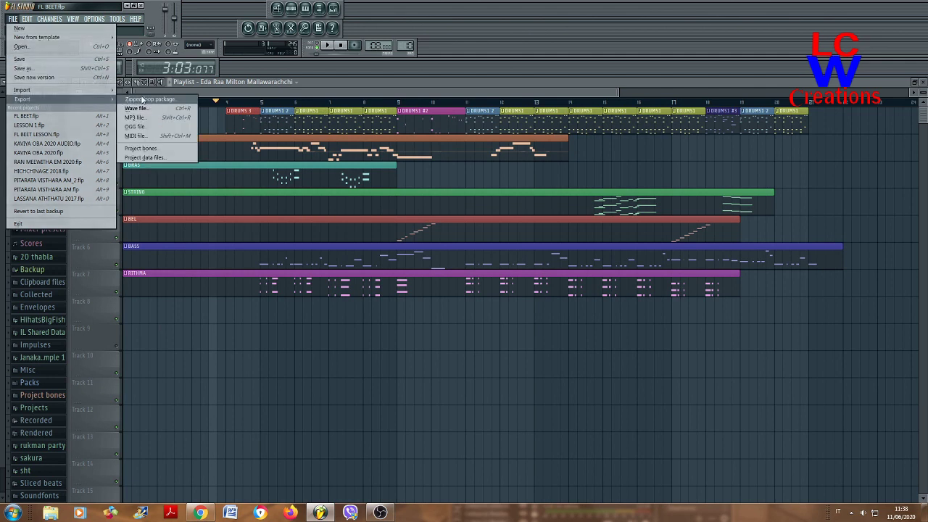
click(147, 136)
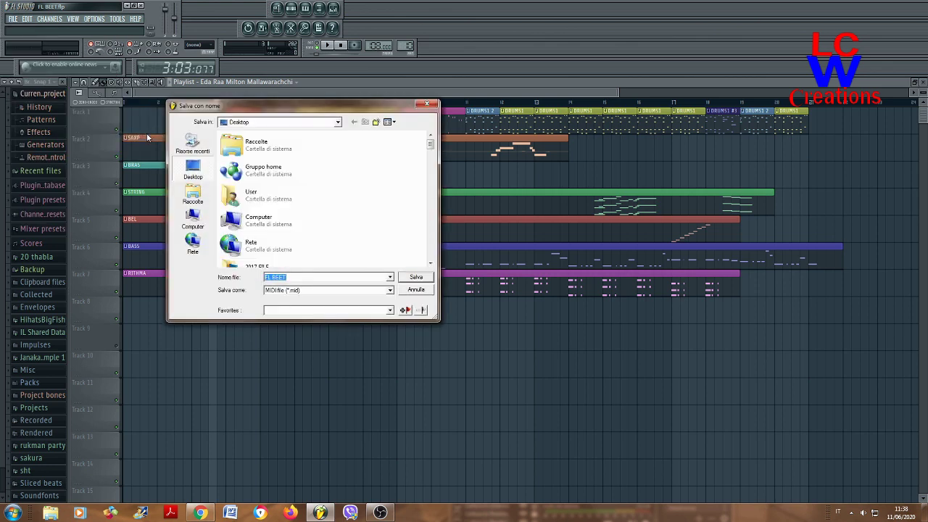
click(194, 172)
click(292, 276)
drag(292, 276, 265, 280)
text(EDA RAA)
click(423, 282)
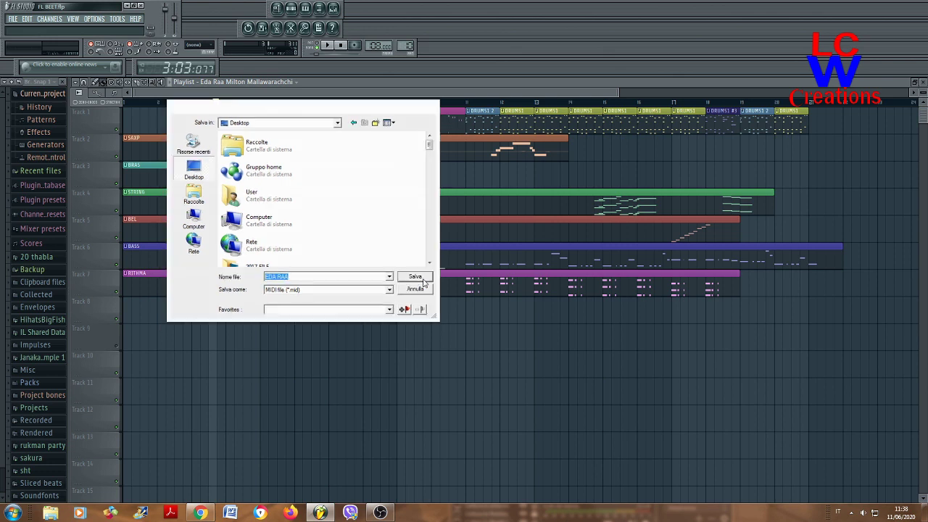
click(468, 334)
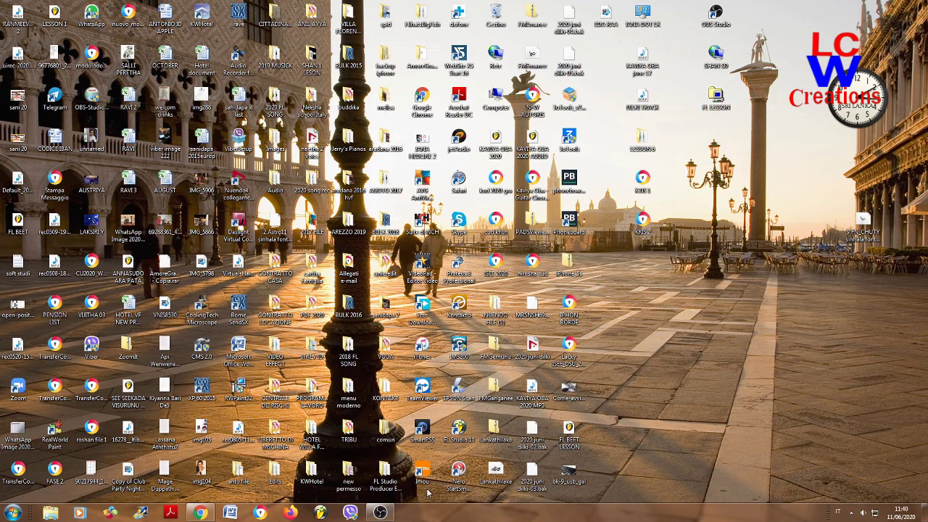
- Switch to Windows Explorer and open the USB stick, removable disk I:
click(15, 513)
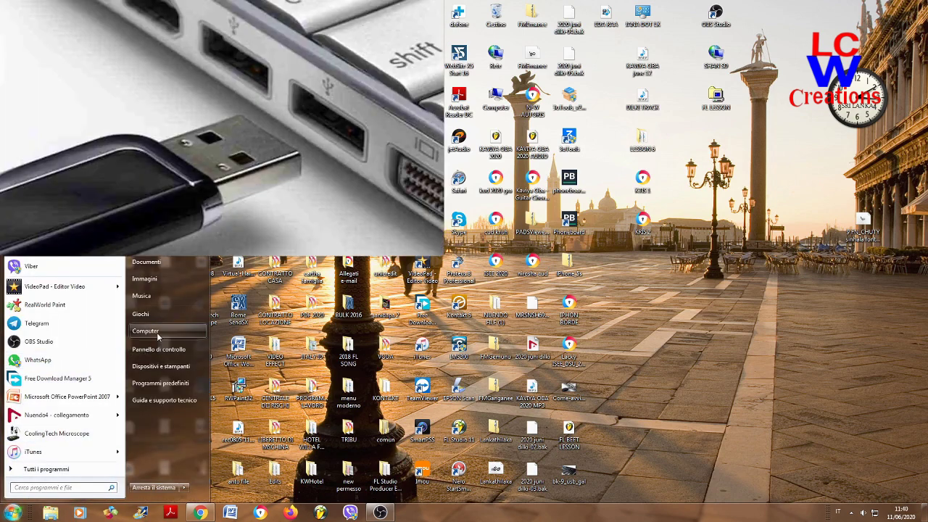
click(158, 333)
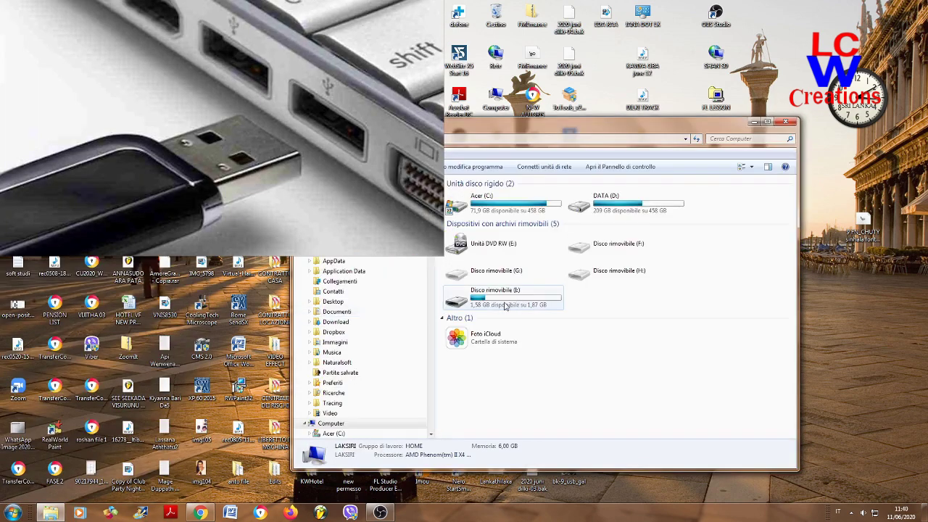
double_click(472, 300)
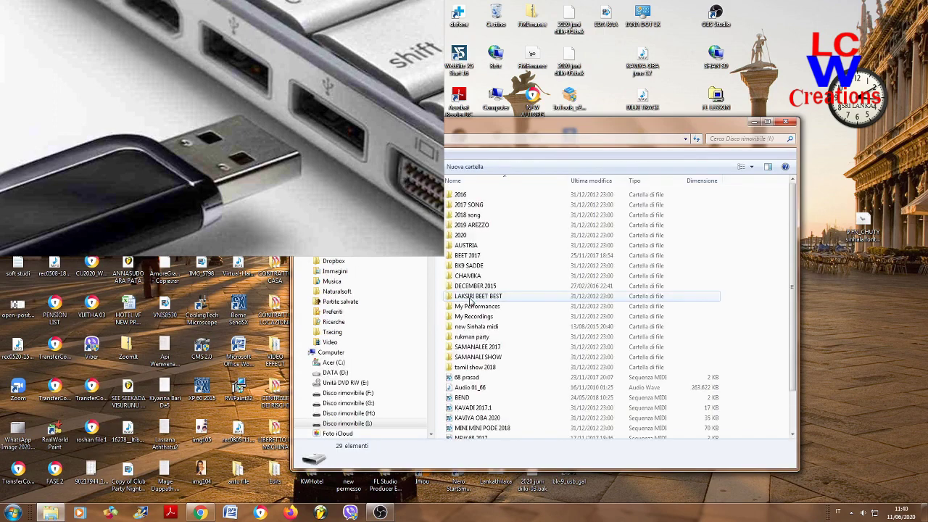
- Position the removable disk window clear of the desktop files and copy the EDA RAA MIDI file onto the disk
drag(706, 129, 500, 94)
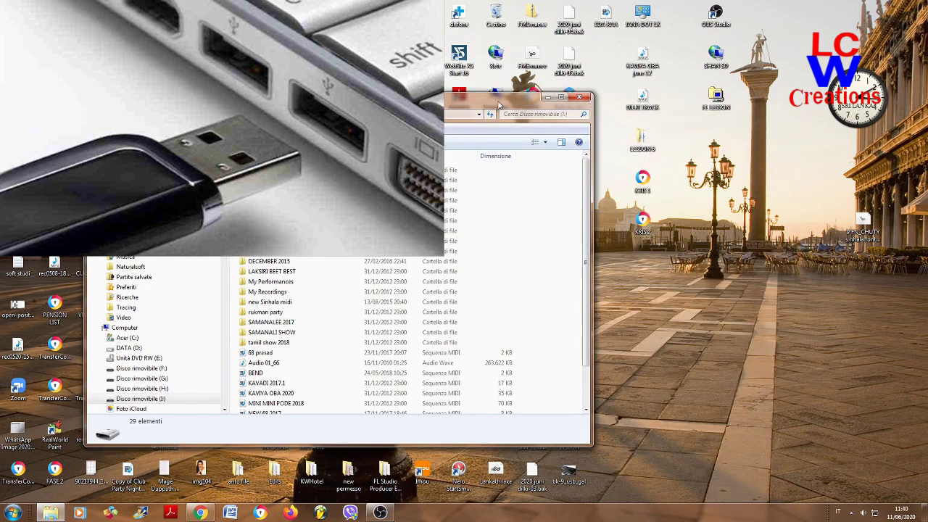
drag(587, 267, 589, 365)
drag(604, 14, 534, 399)
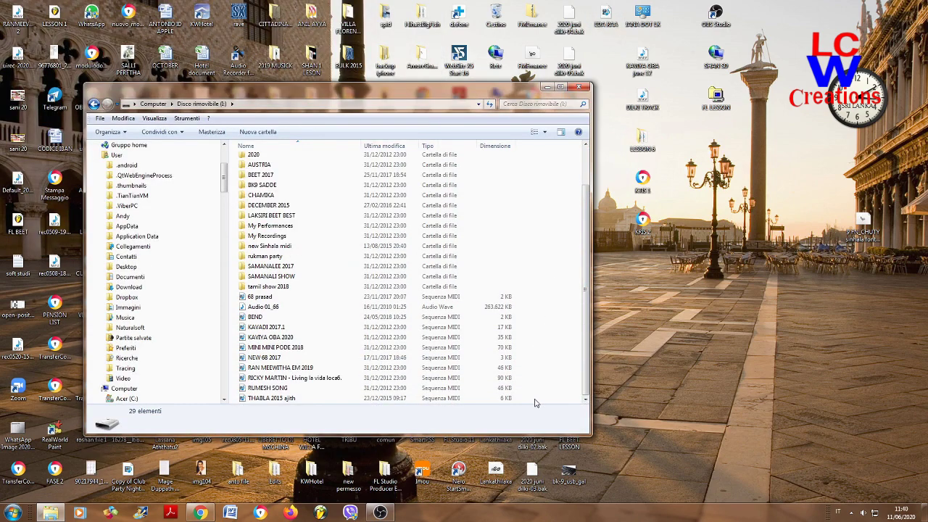